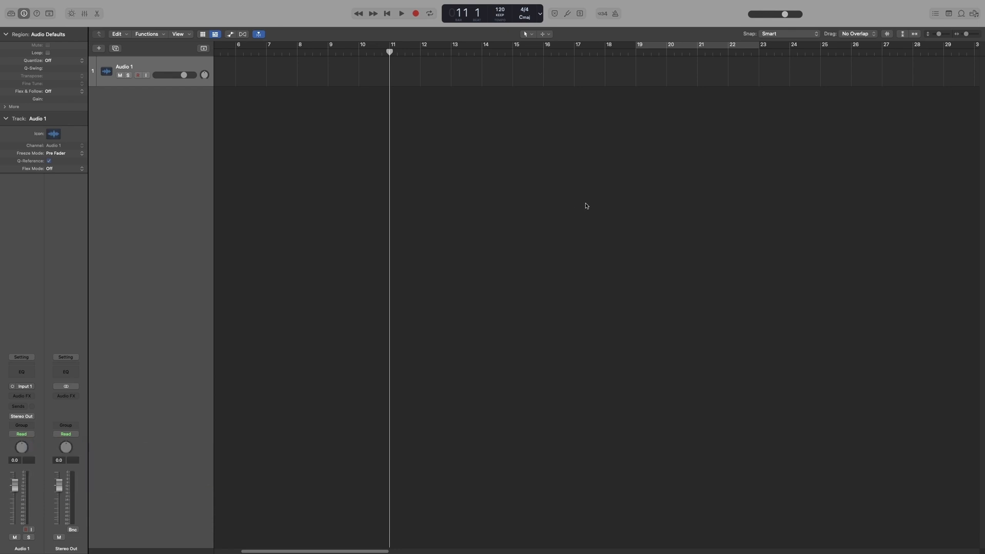
- Toggle the metronome click on, then back off again
left_click(615, 13)
left_click(615, 13)
- Uncheck Simple mode in the Metronome Settings and close Project Settings
right_click(615, 15)
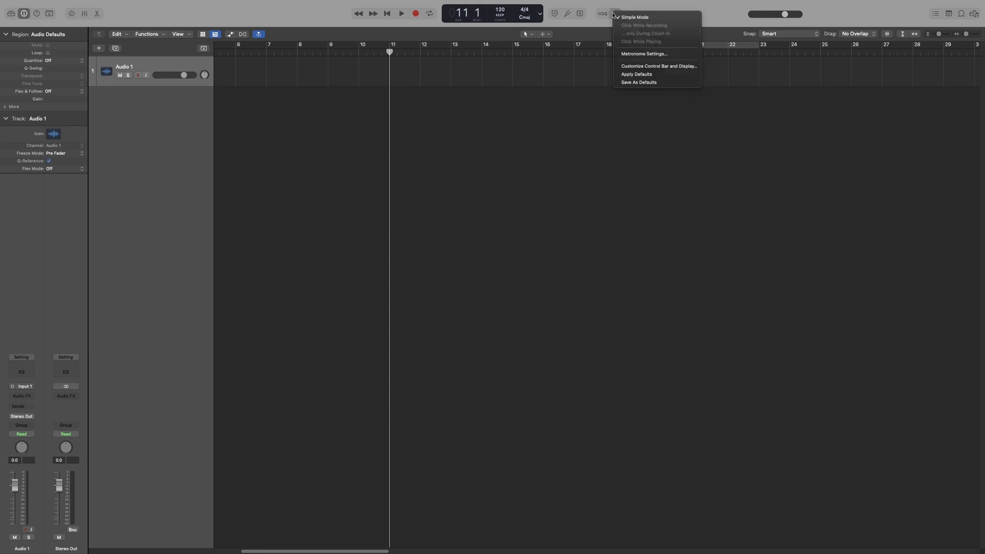
left_click(647, 54)
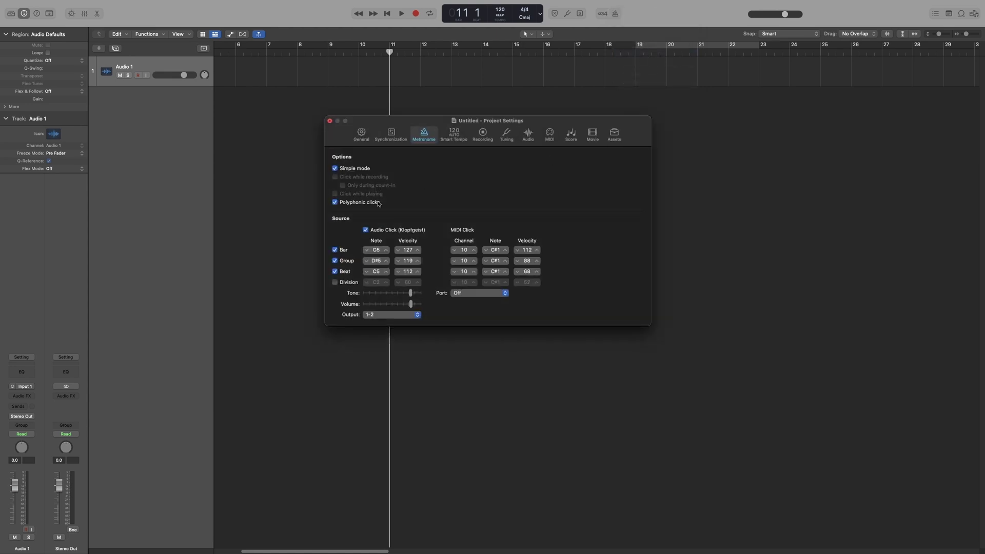
left_click(335, 170)
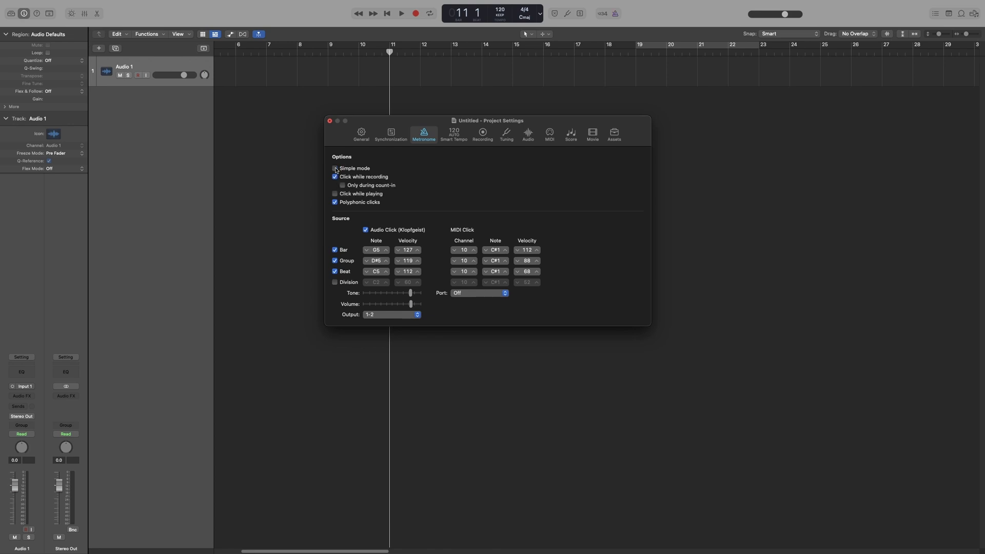
left_click(330, 121)
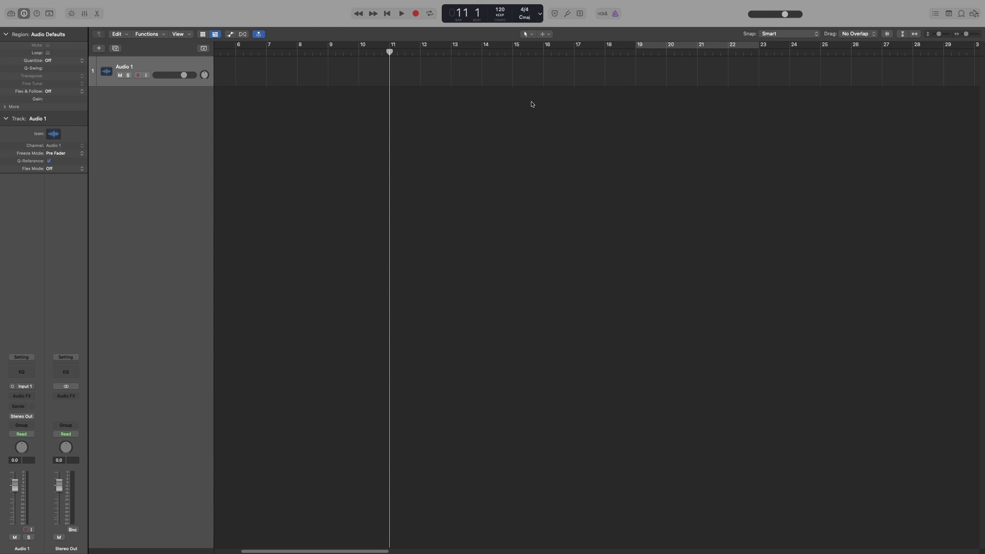
right_click(615, 16)
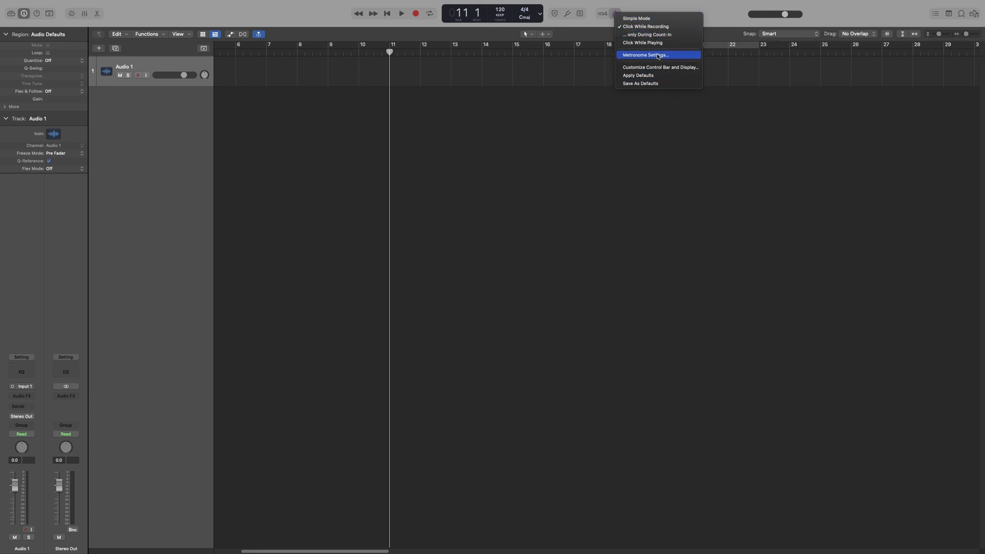
- Open the metronome settings, reposition the window slightly, and close them again
left_click(641, 56)
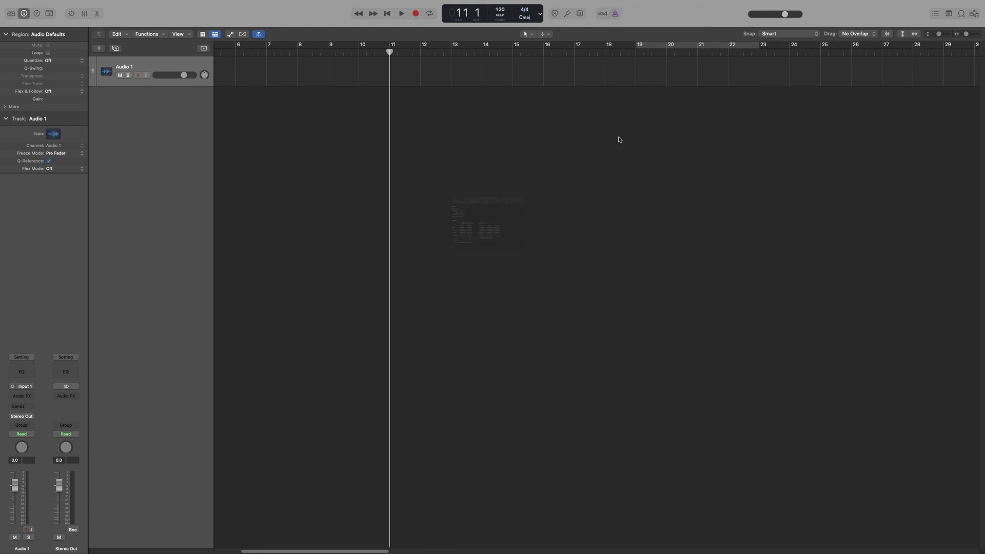
left_click_drag(403, 131, 406, 126)
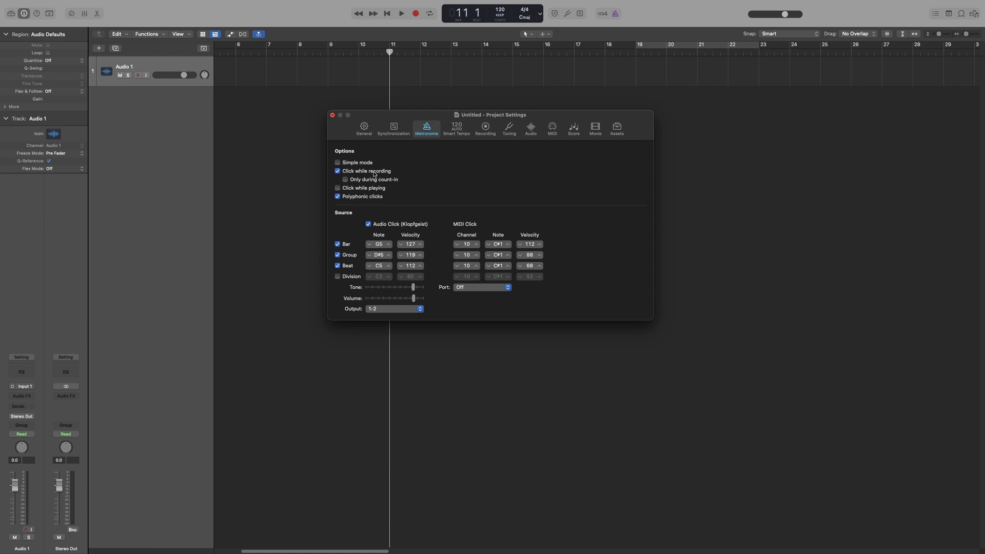
left_click(332, 115)
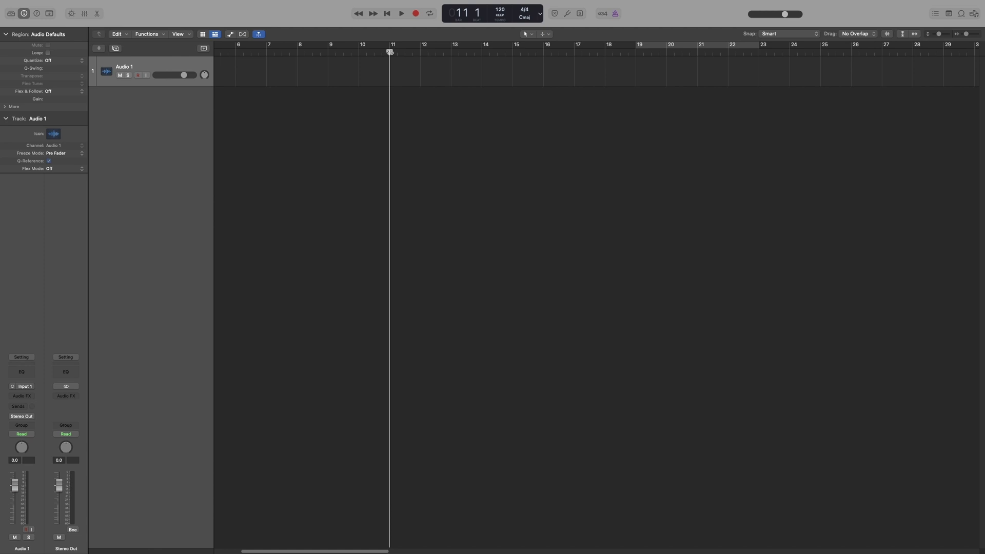
- Play from bar 11 beat 2 to hear the click, then record and delete a test take
left_click_drag(392, 52, 398, 52)
key("space")
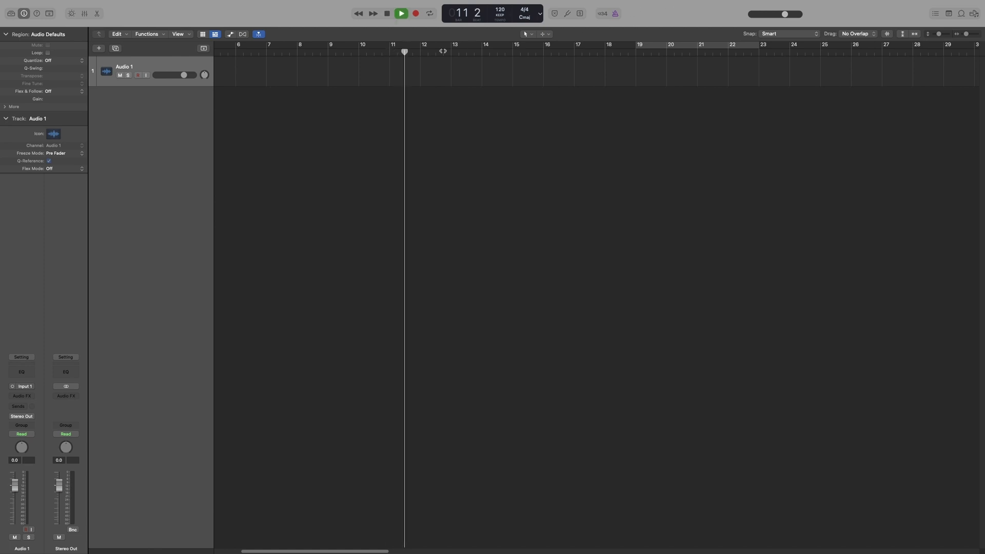
key("space")
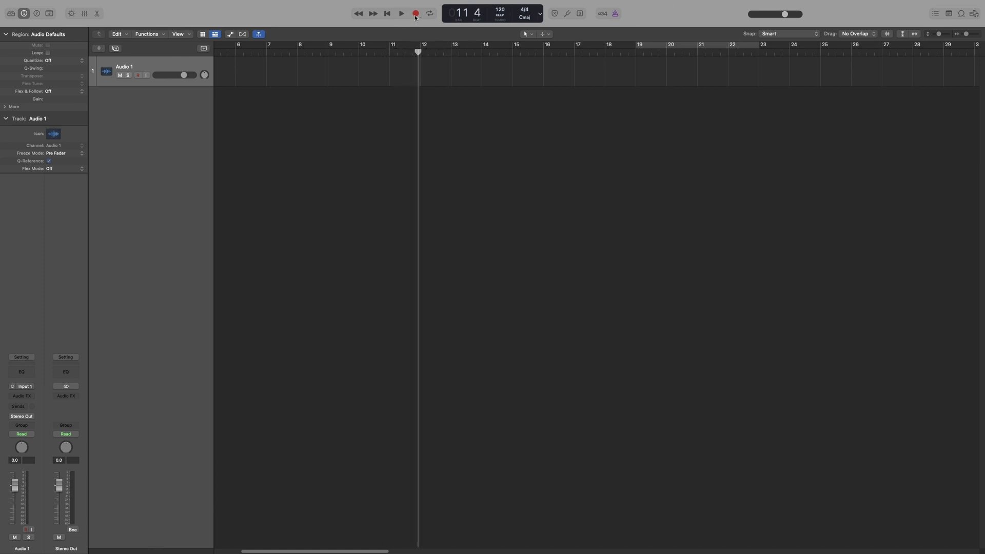
left_click(416, 14)
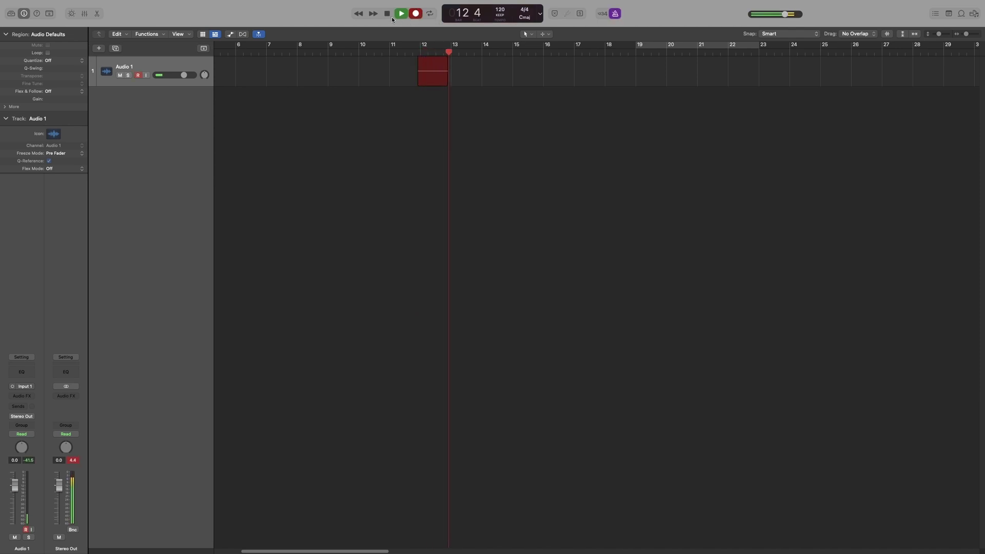
key("space")
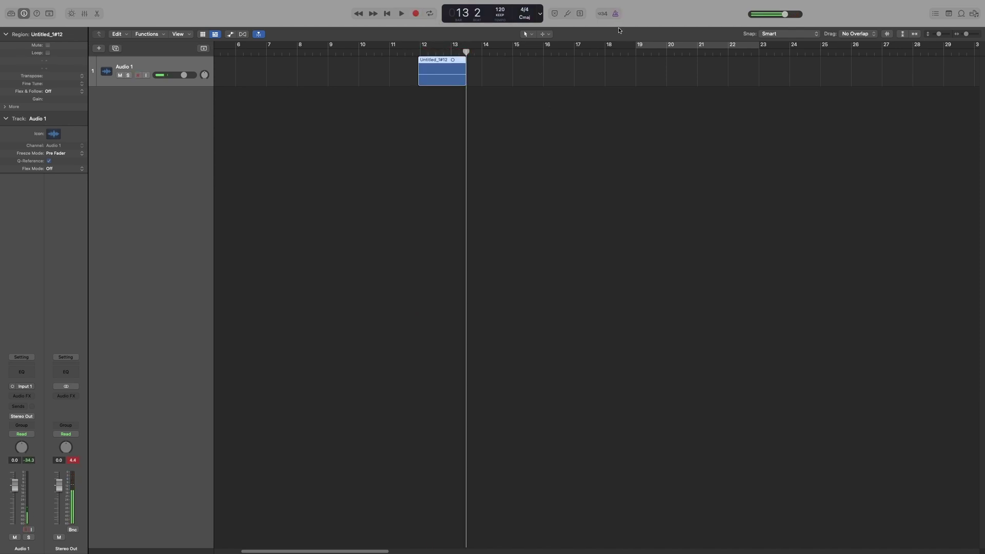
key("Delete")
- Make the metronome click only during count-in and switch the Count-In on
right_click(617, 15)
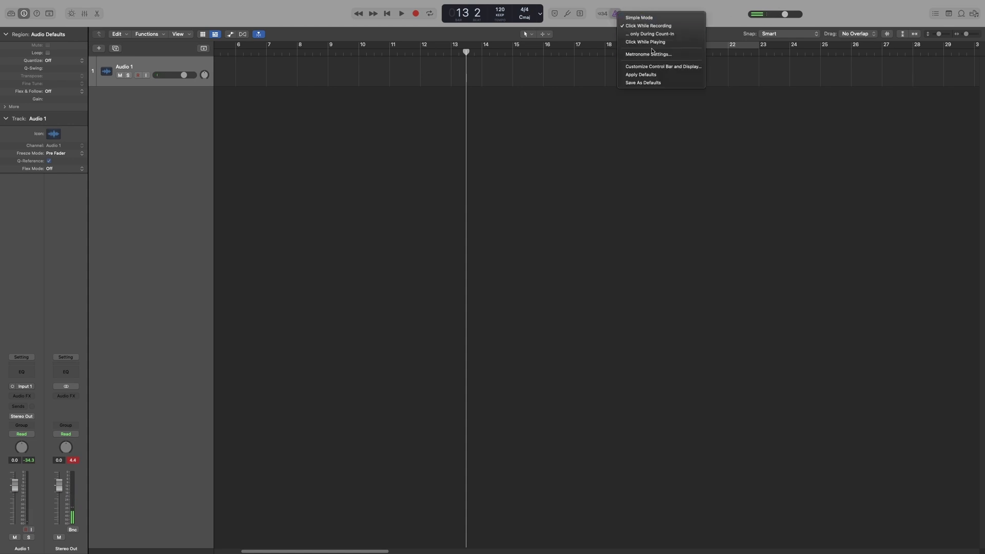
left_click(641, 54)
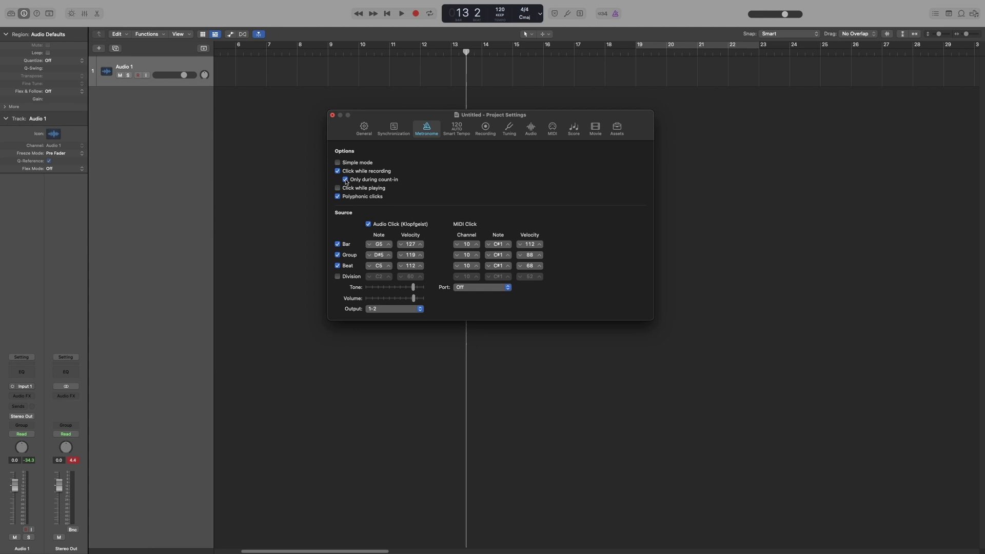
left_click(332, 115)
left_click(602, 13)
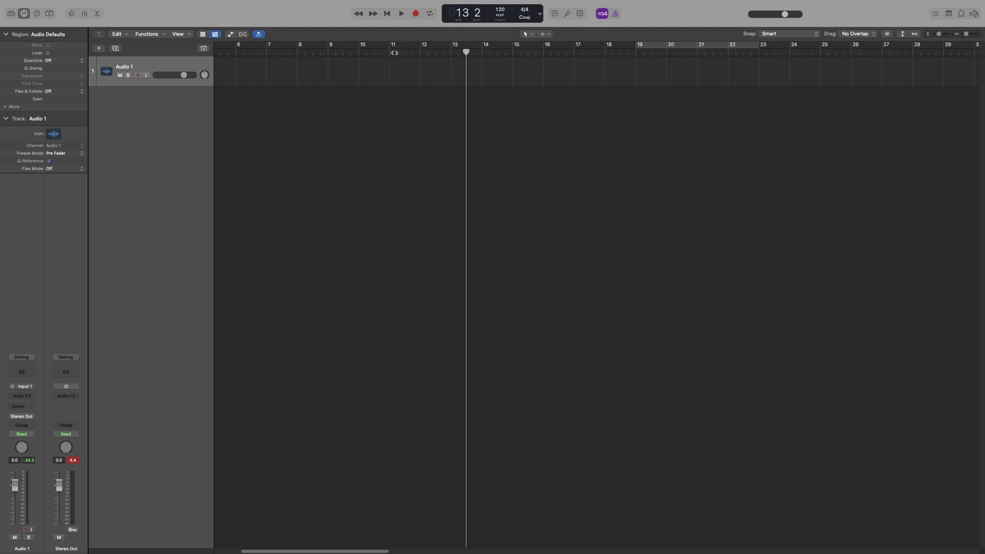
- Record a test take from bar 13 with count-in, then delete Untitled_1#13
left_click(451, 52)
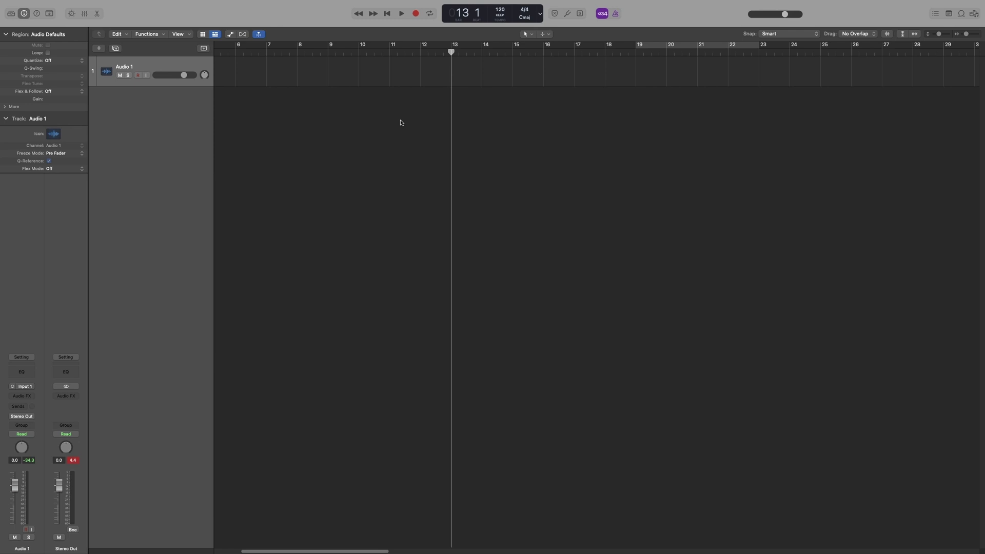
left_click(415, 14)
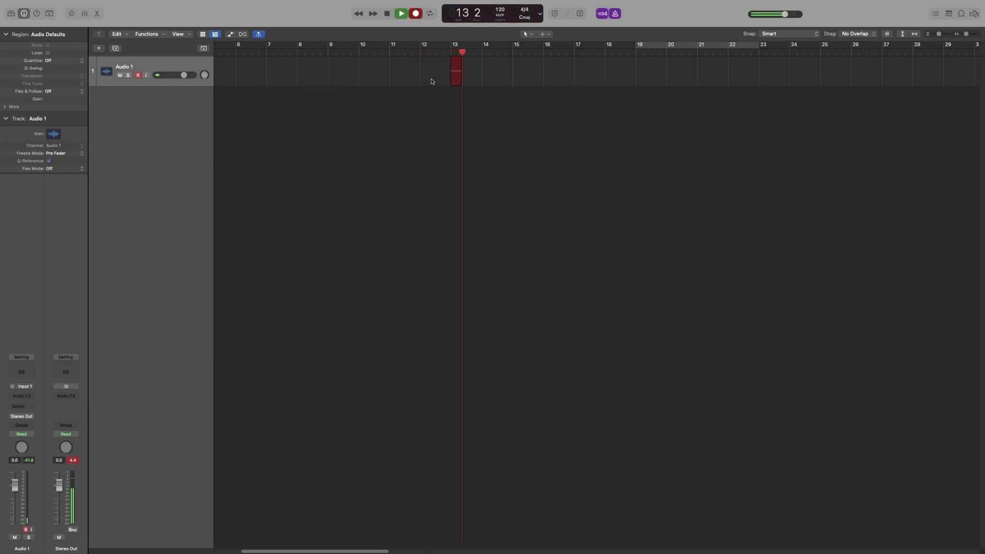
key("space")
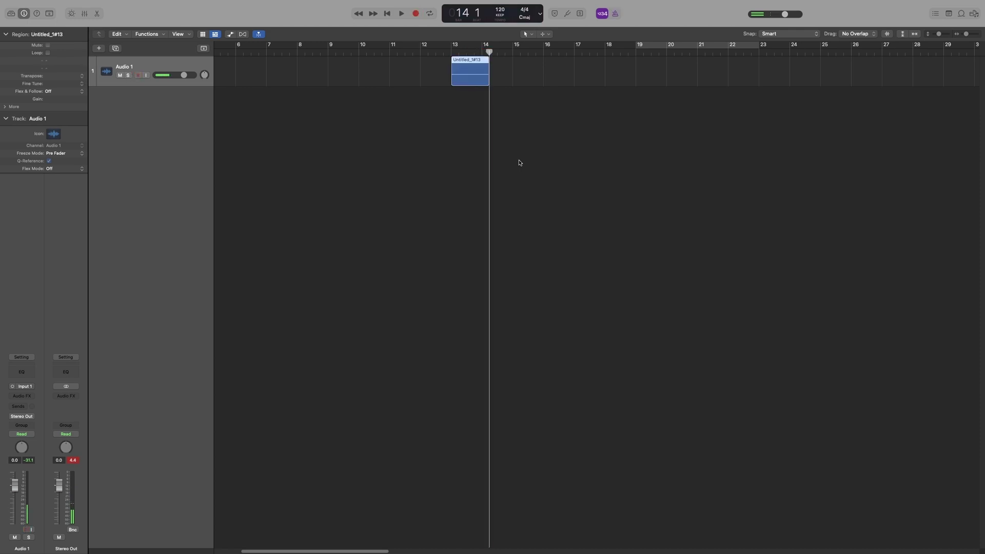
key("Delete")
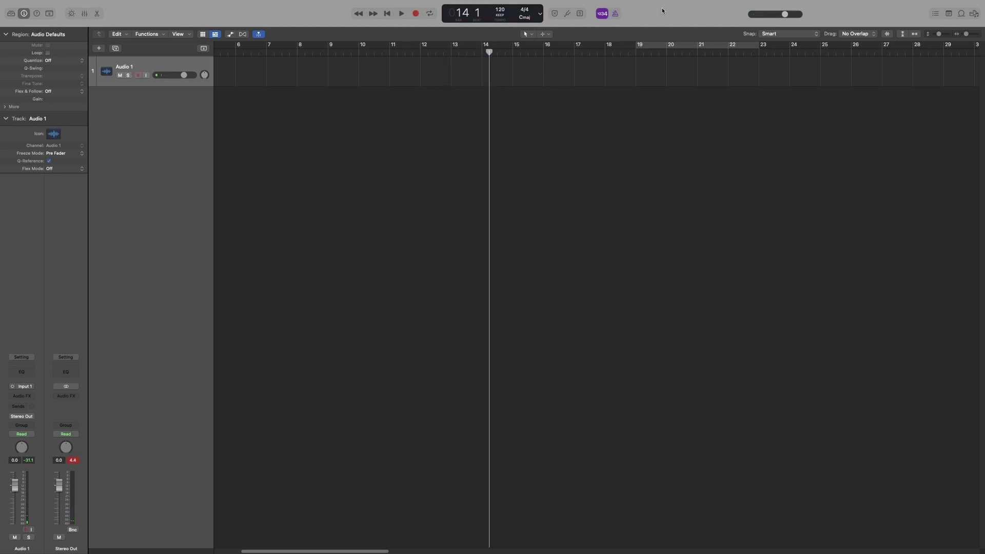
- Enable Click while playing in the Metronome project settings
right_click(615, 14)
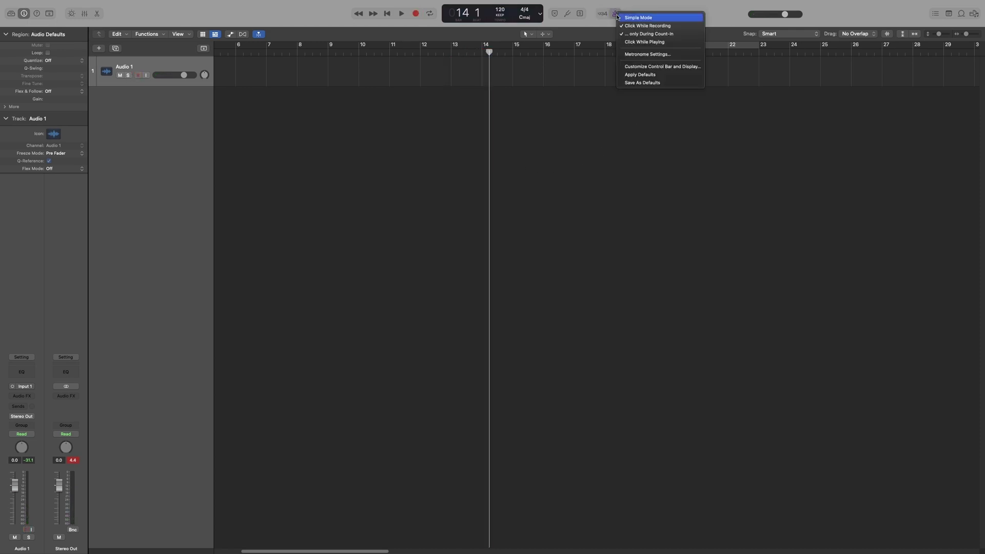
left_click(646, 54)
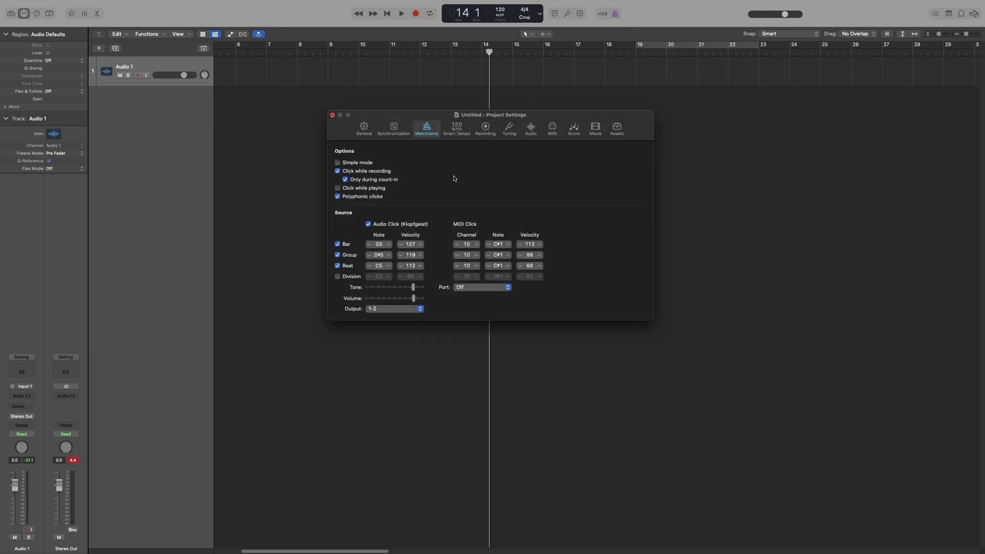
left_click(338, 188)
- Loop a bars 9–12 cycle and raise the Bar click note up to C#6
left_click_drag(331, 49, 421, 49)
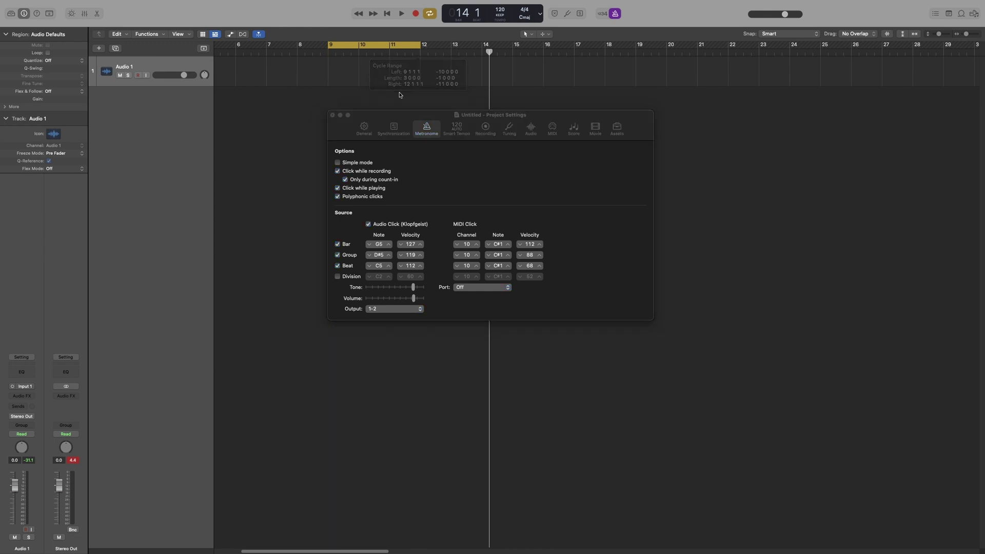
key("space")
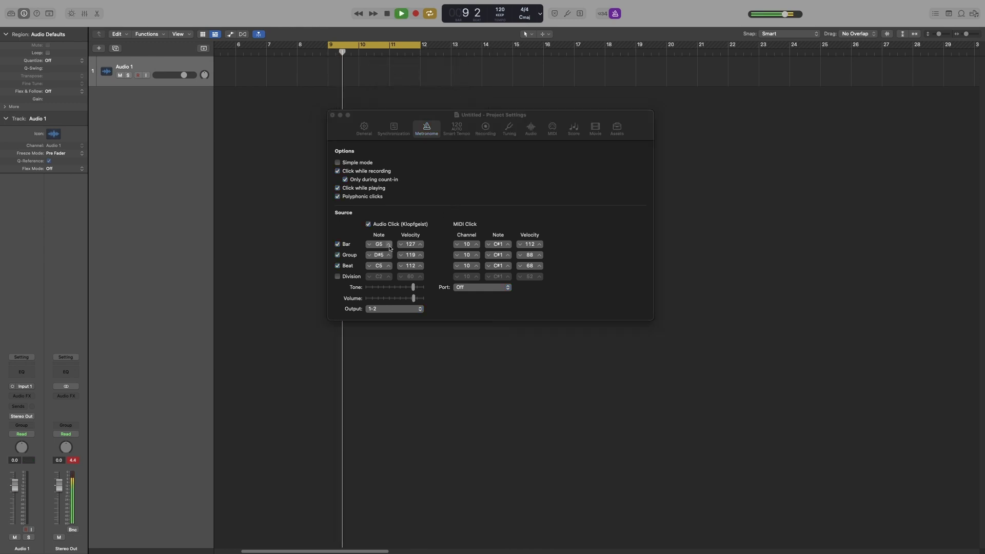
left_click(388, 245)
left_click(388, 245)
left_click(388, 246)
left_click(388, 245)
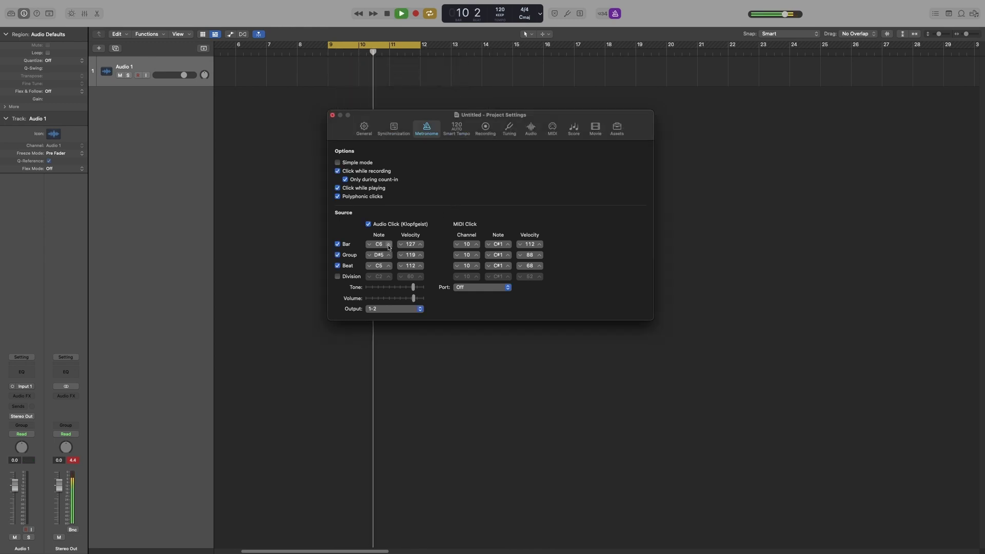
left_click(389, 245)
left_click(388, 245)
- Return the Bar click note to G5, stop playback, and close the metronome settings
left_click(369, 245)
left_click(369, 245)
left_click(369, 245)
left_click(369, 246)
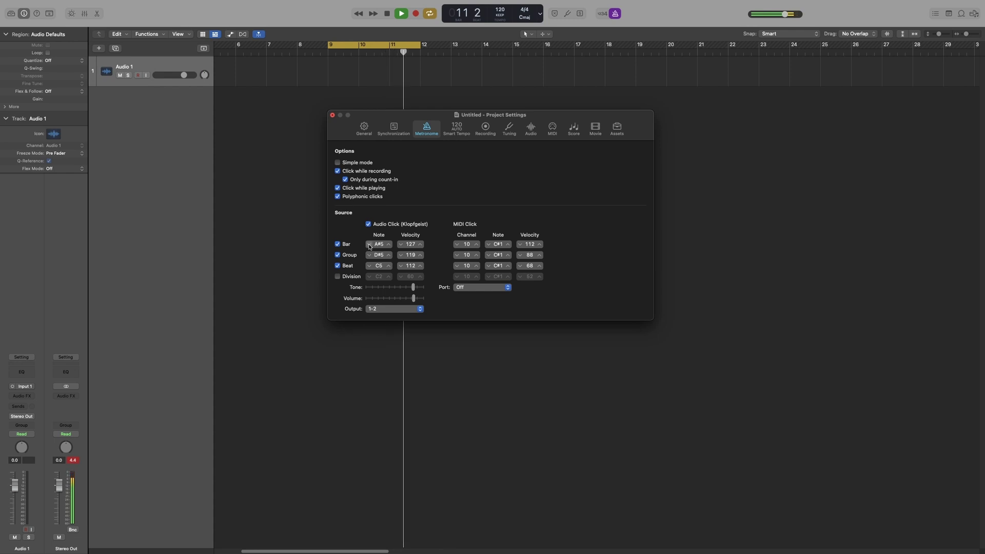
left_click(369, 245)
left_click(369, 245)
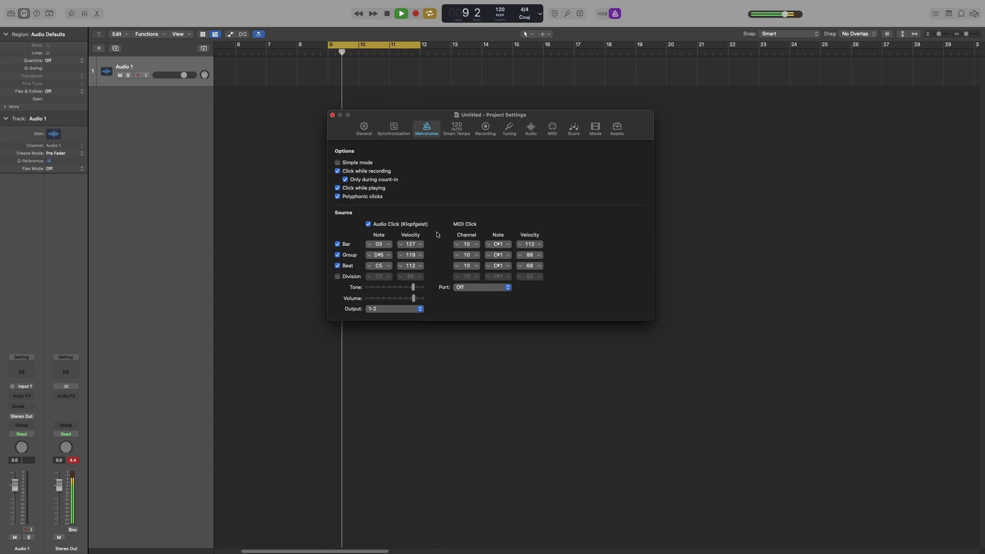
key("space")
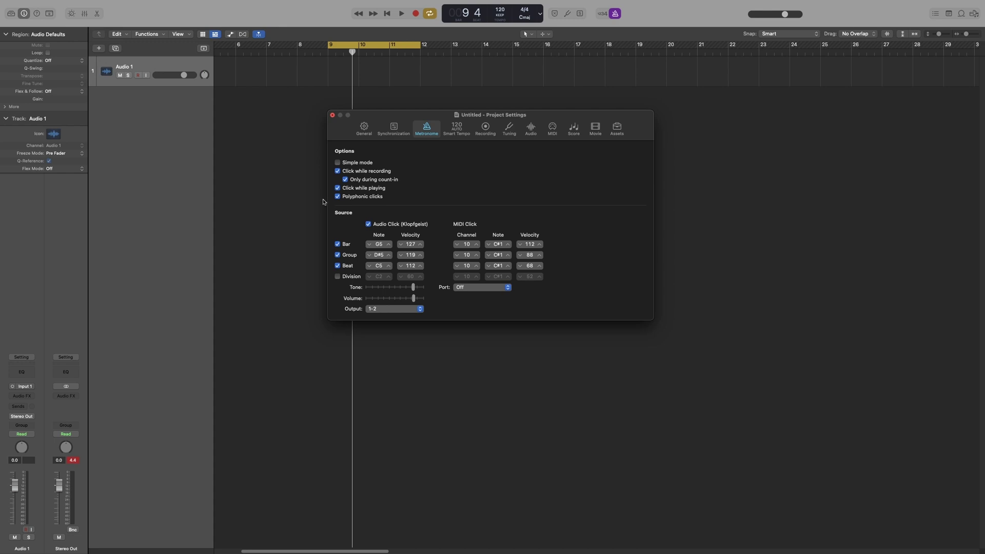
left_click(331, 115)
left_click(540, 14)
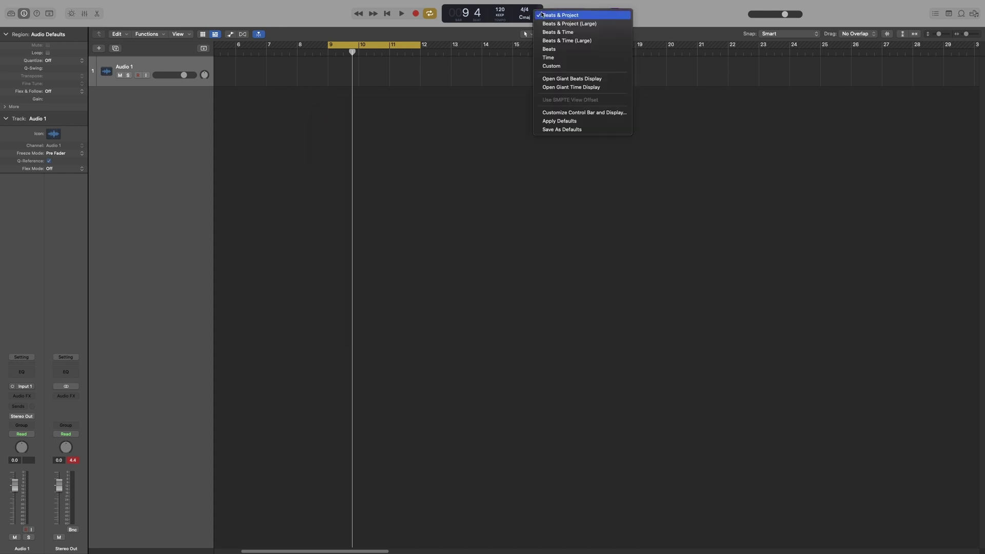
left_click(566, 67)
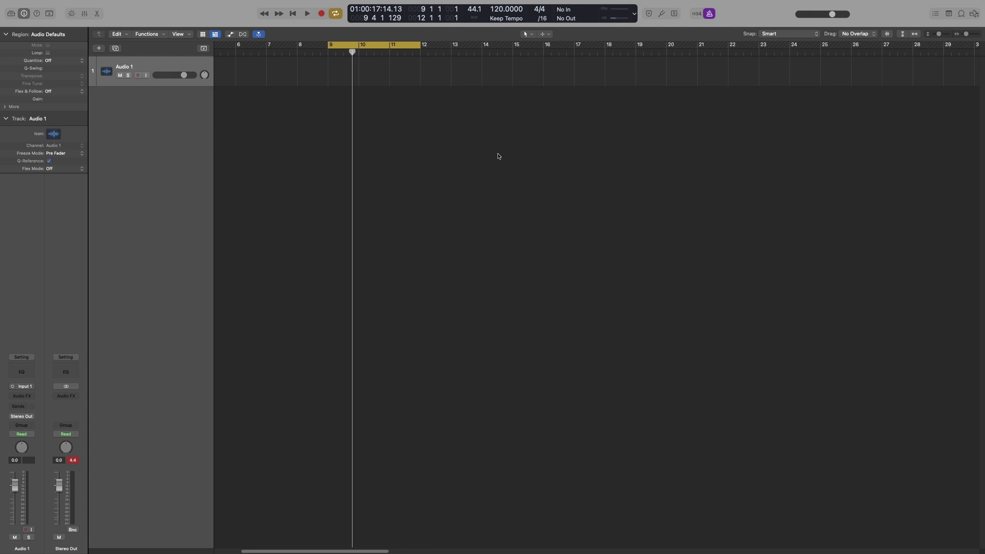
right_click(707, 15)
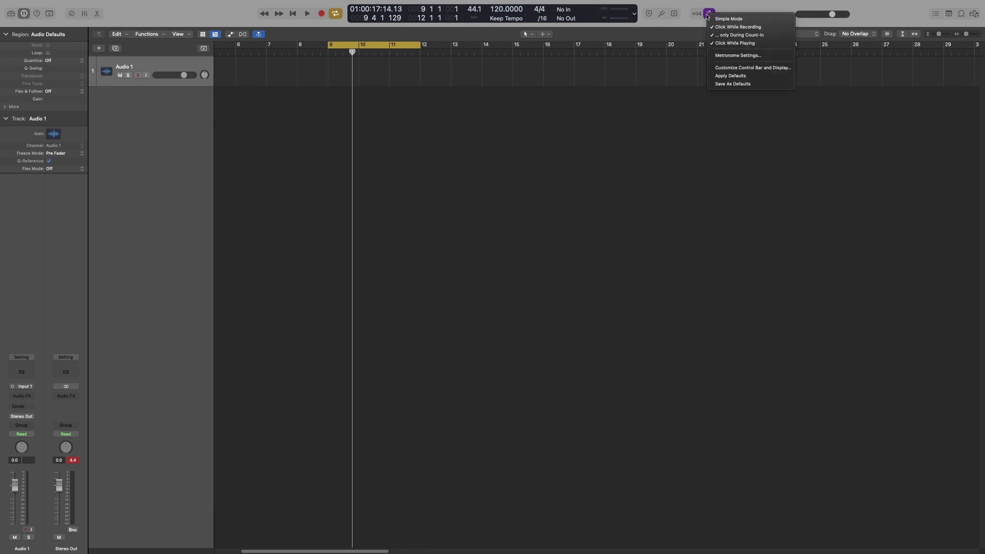
left_click(720, 56)
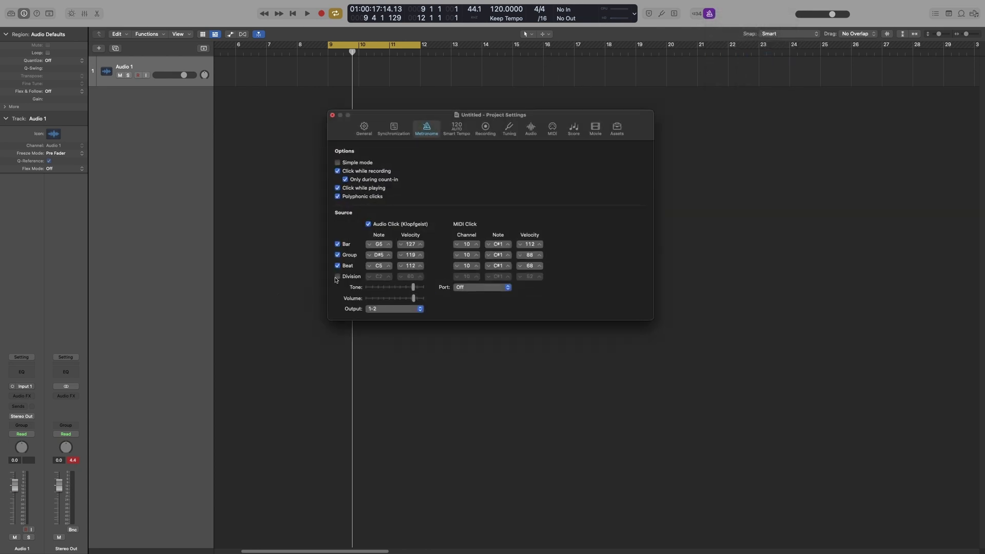
left_click(337, 277)
key("space")
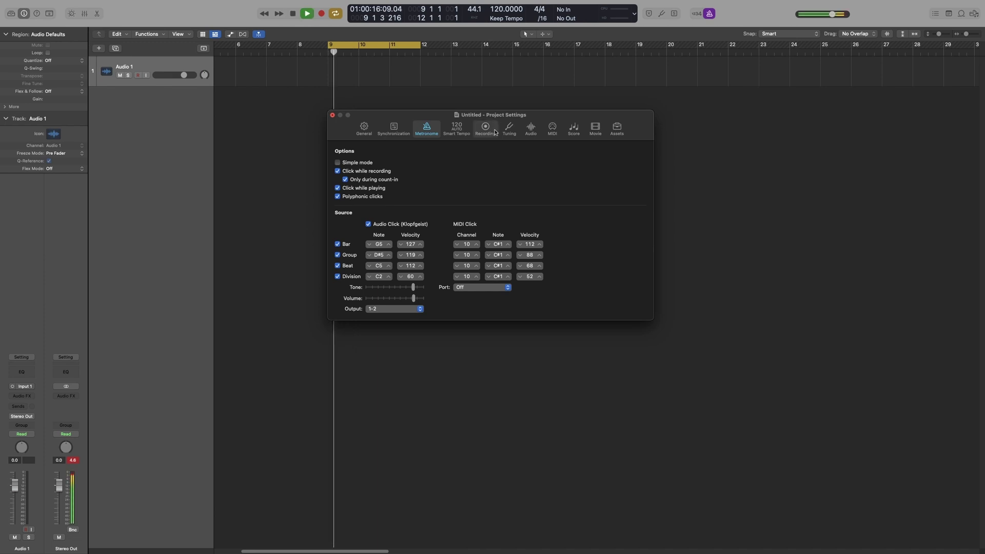
left_click(545, 20)
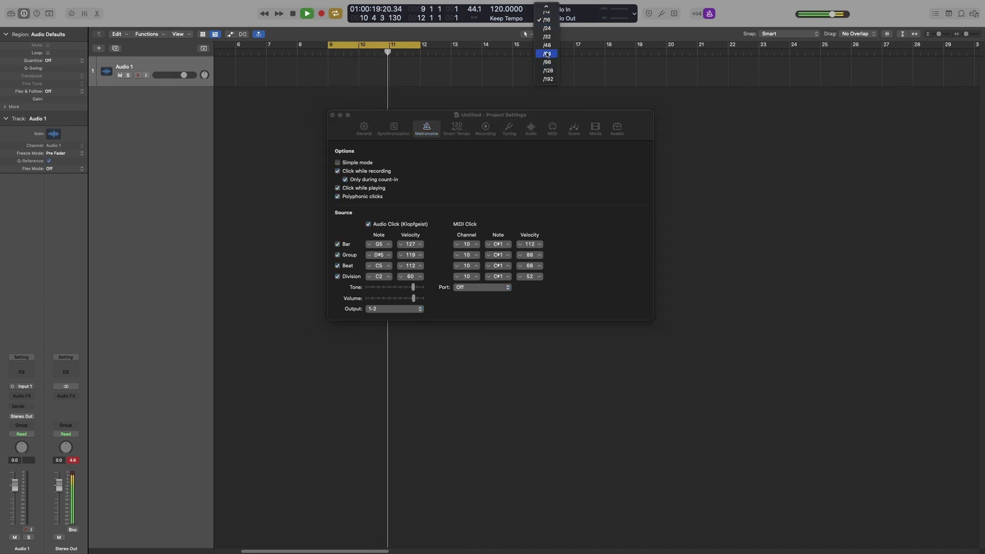
left_click(548, 25)
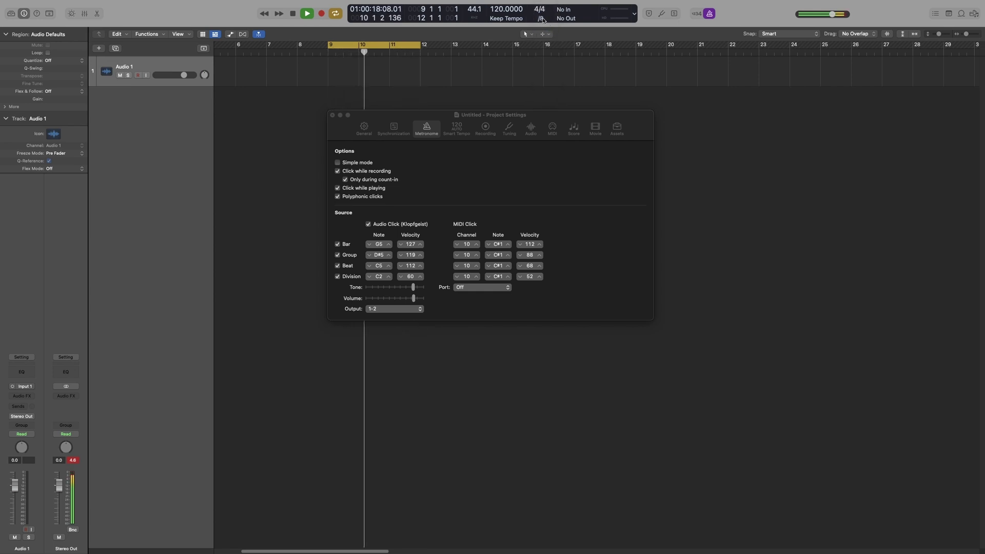
left_click(543, 19)
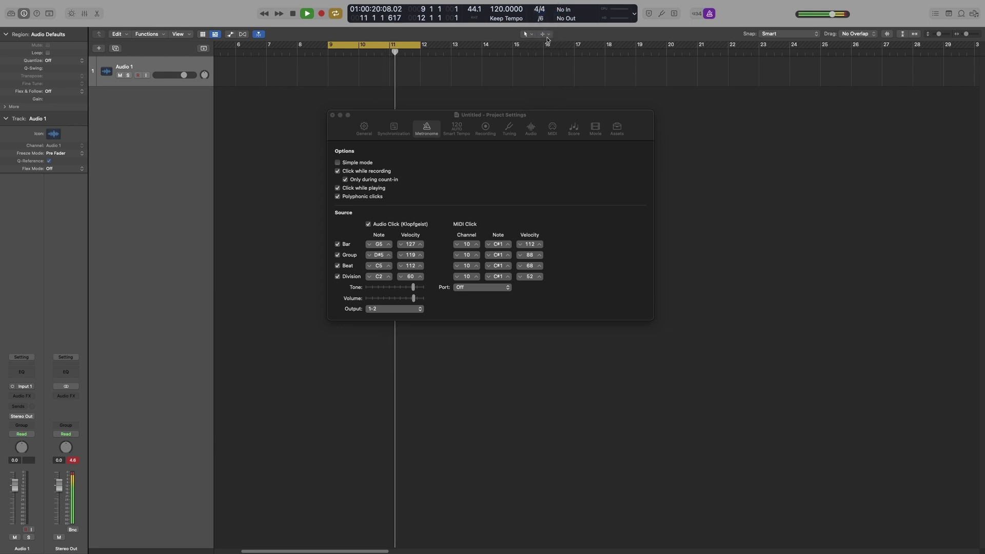
scroll(546, 20, "up", 2)
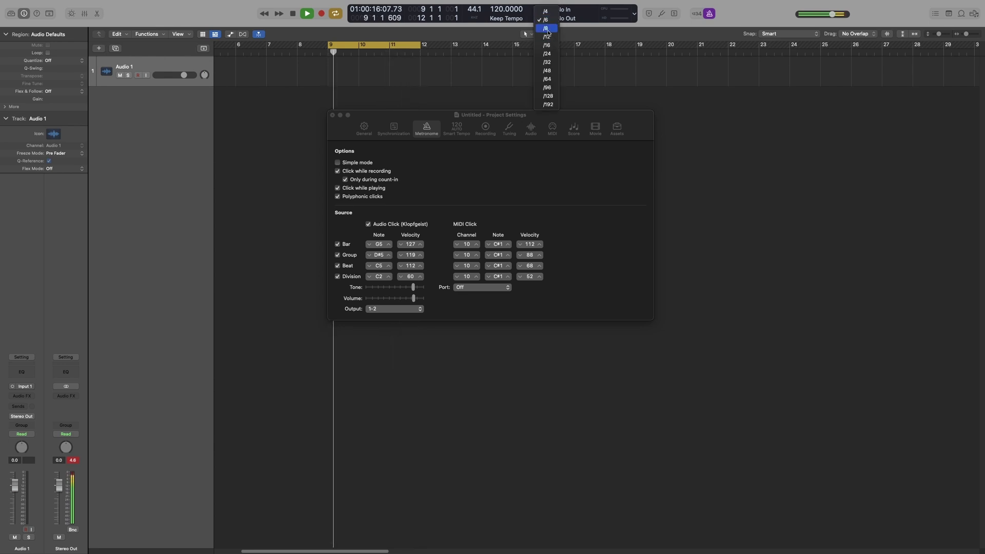
left_click(548, 37)
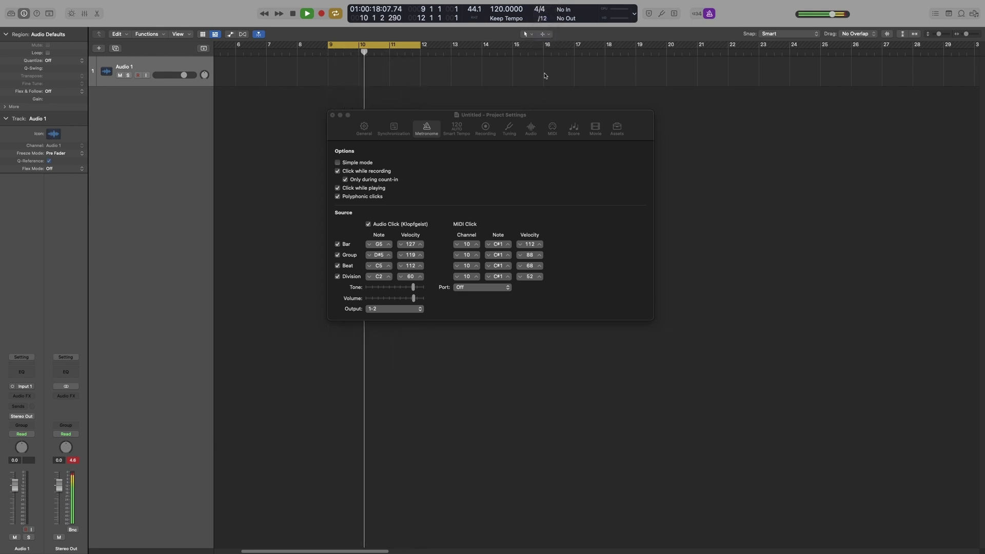
left_click(544, 19)
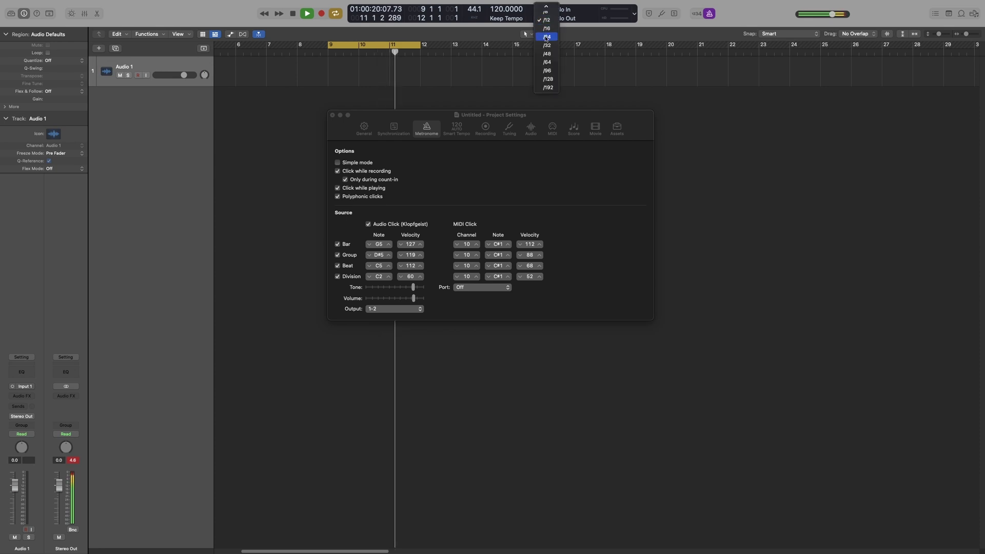
left_click(546, 28)
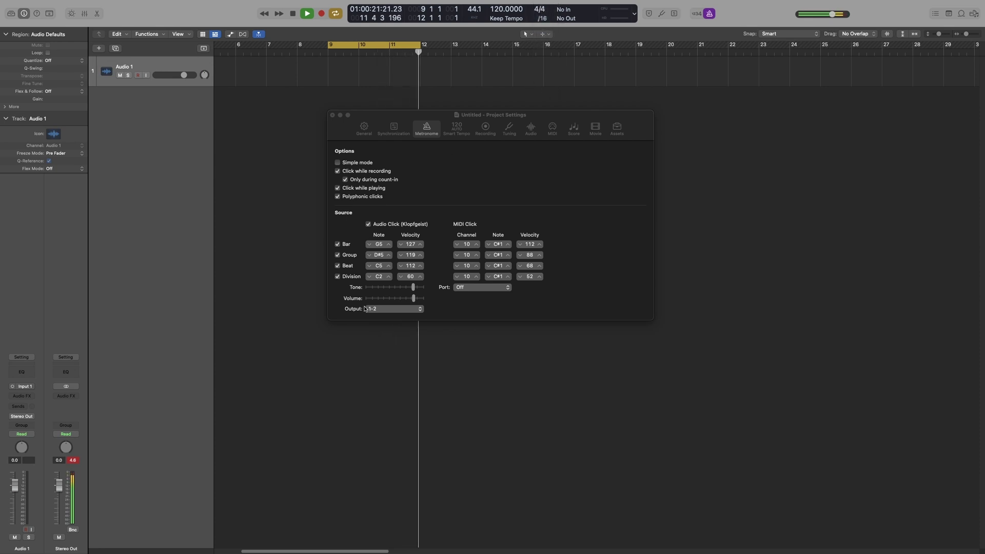
left_click(498, 190)
key("space")
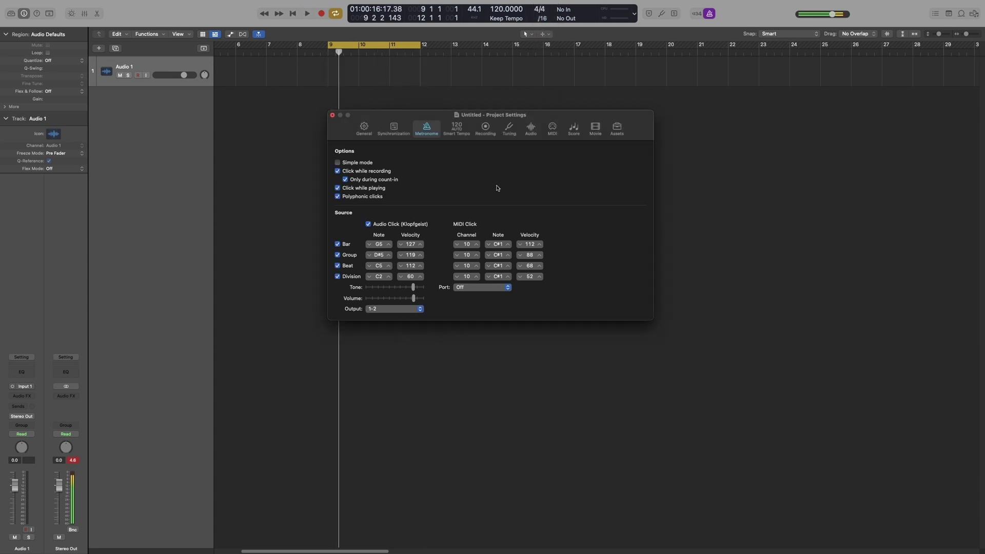
left_click(337, 277)
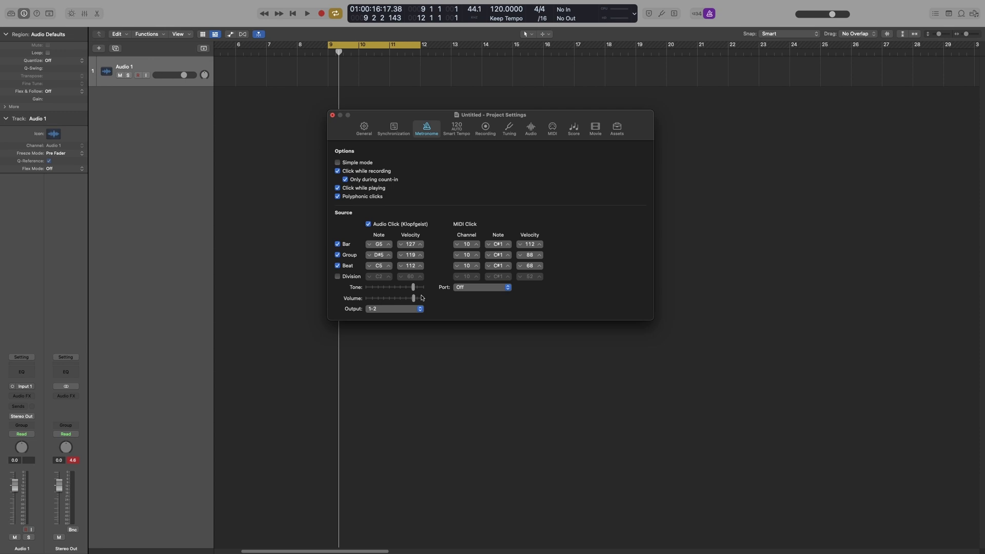
- Lower the click's Tone slider while auditioning playback, keeping the output on 1-2
key("space")
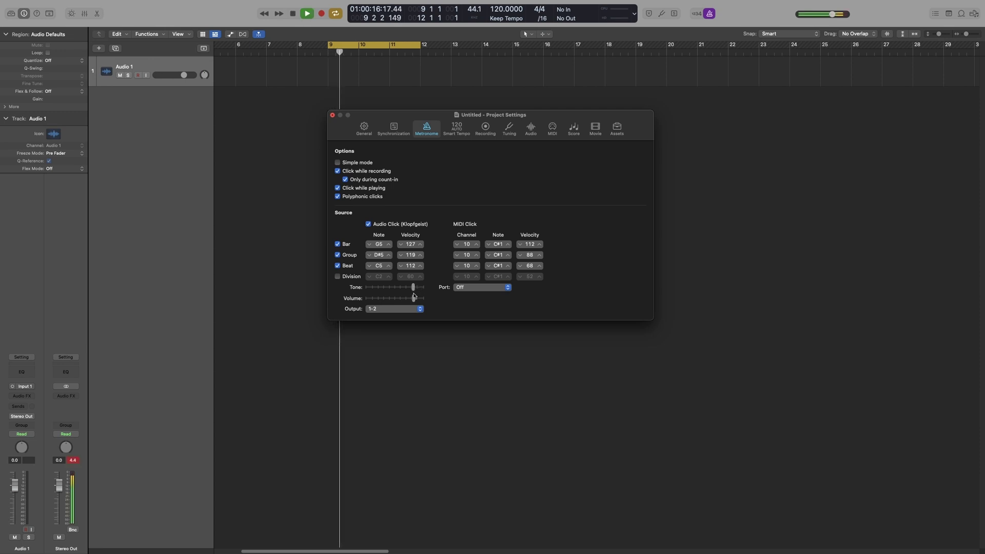
mouse_move(413, 289)
left_mouse_down()
mouse_move(386, 290)
mouse_move(423, 290)
mouse_move(411, 288)
mouse_move(401, 299)
mouse_move(410, 300)
left_mouse_up()
key("space")
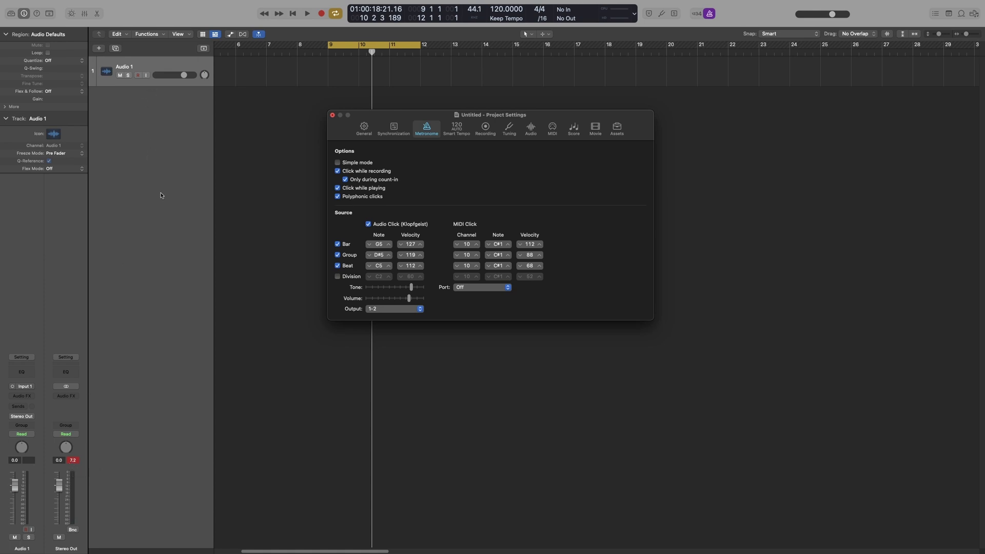
left_click(384, 309)
left_click(384, 309)
- Nudge the click volume down slightly, close Project Settings, and bring up the mixer
left_click_drag(474, 118, 476, 114)
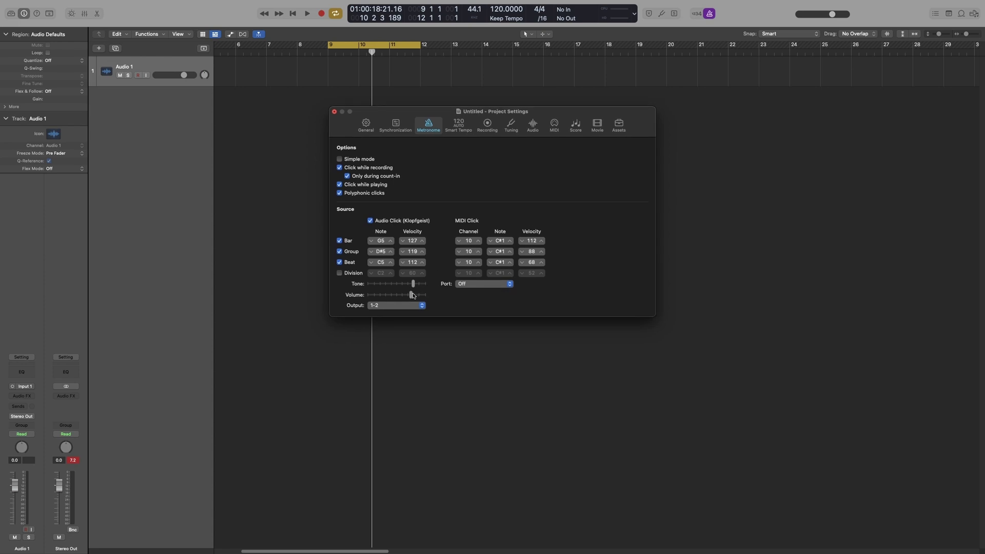
left_click_drag(413, 296, 411, 297)
left_click(335, 112)
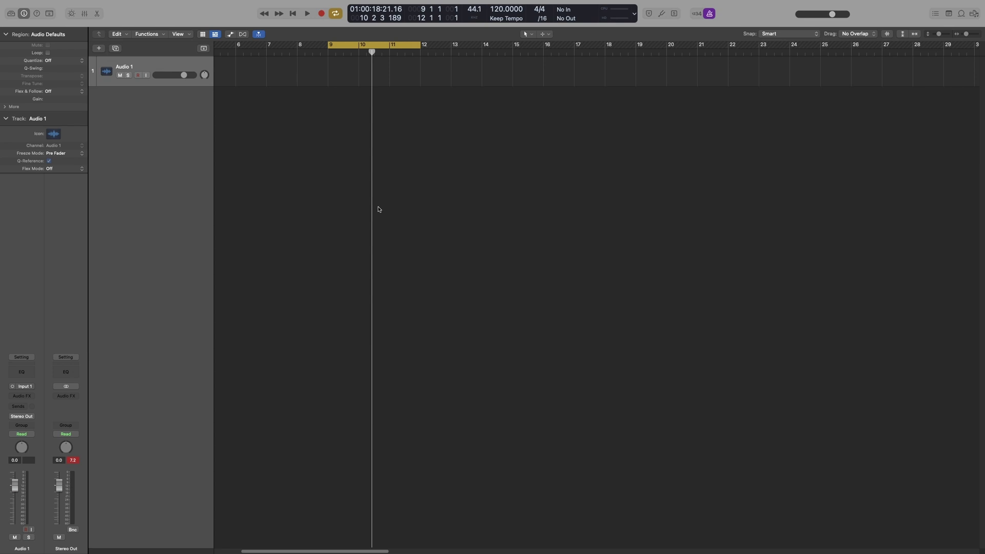
key("x")
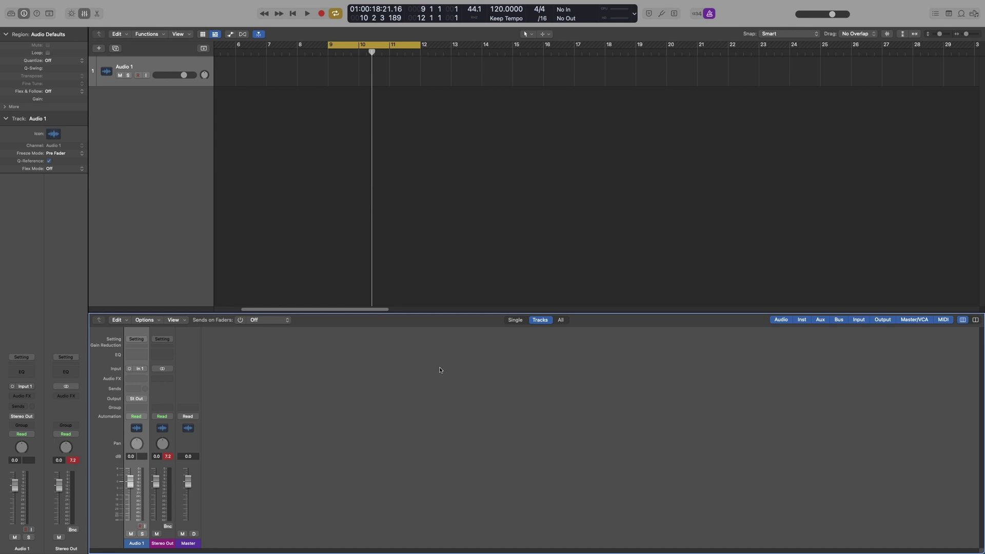
- Show all channel strips in the mixer, revealing the Click strip's Klopfgeist slot
left_click(560, 320)
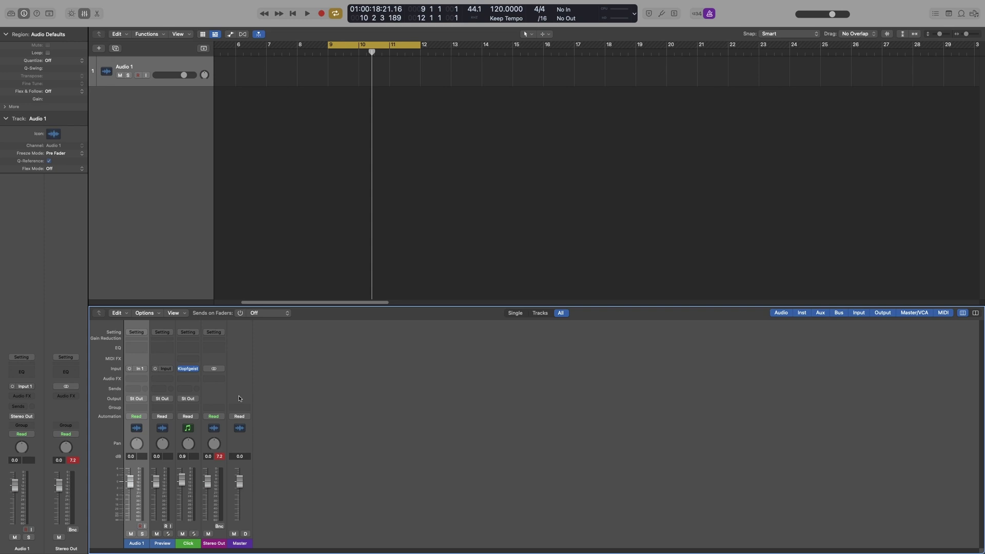
mouse_move(187, 367)
- Audition Klopfgeist while adjusting Tune, Detune and Tonality to 0.85, then close its window
left_click(189, 370)
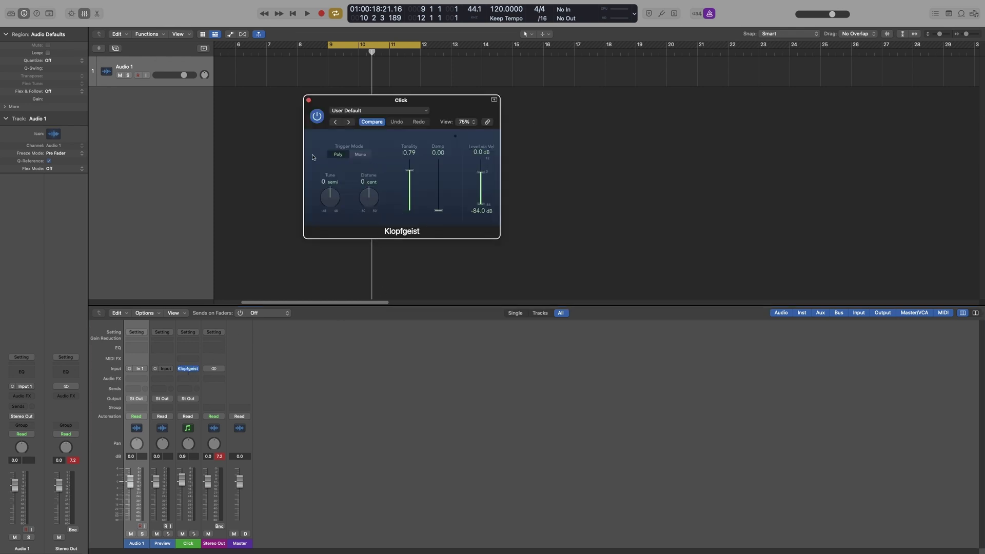
key("space")
left_click_drag(330, 201, 370, 214)
mouse_move(410, 171)
left_mouse_down()
mouse_move(410, 181)
mouse_move(413, 152)
mouse_move(412, 183)
mouse_move(411, 168)
left_mouse_up()
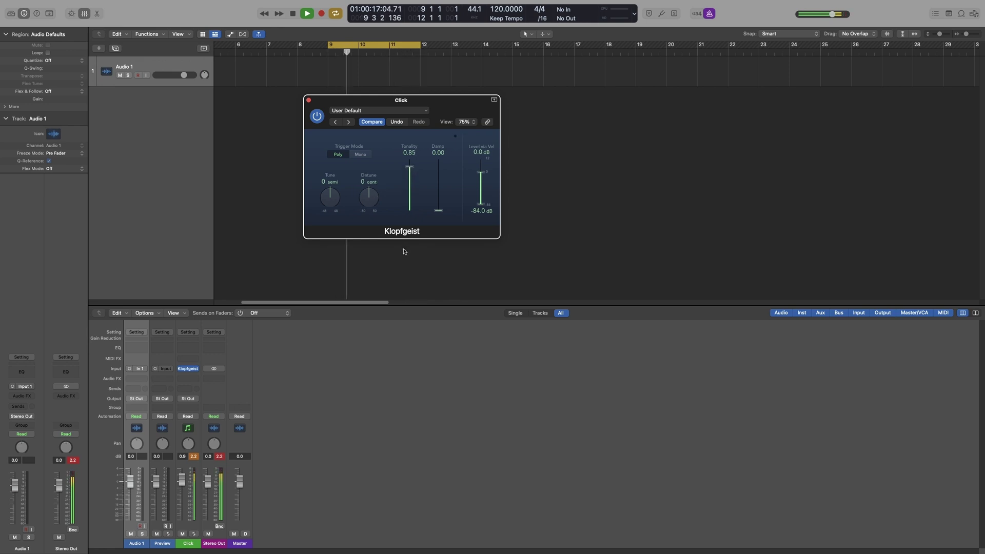
key("space")
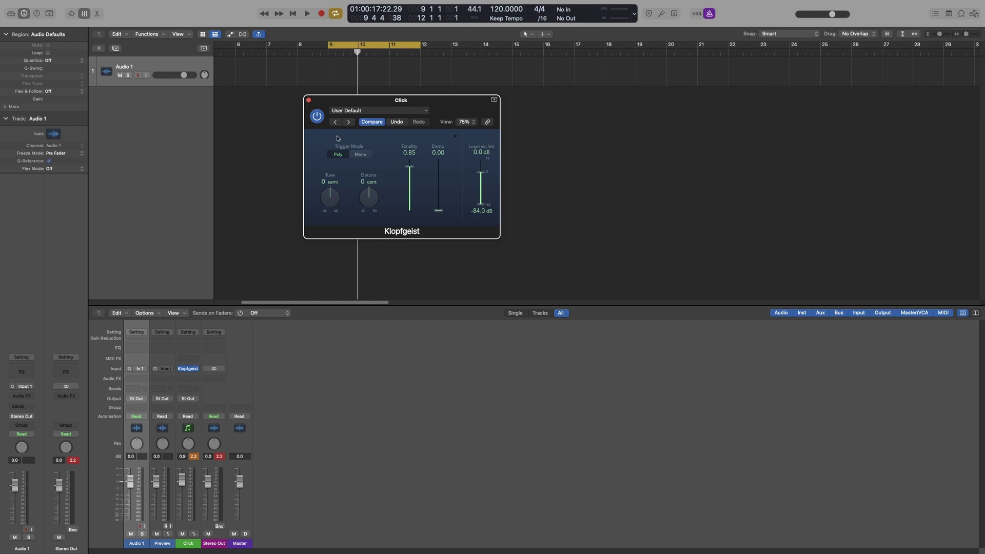
left_click(309, 100)
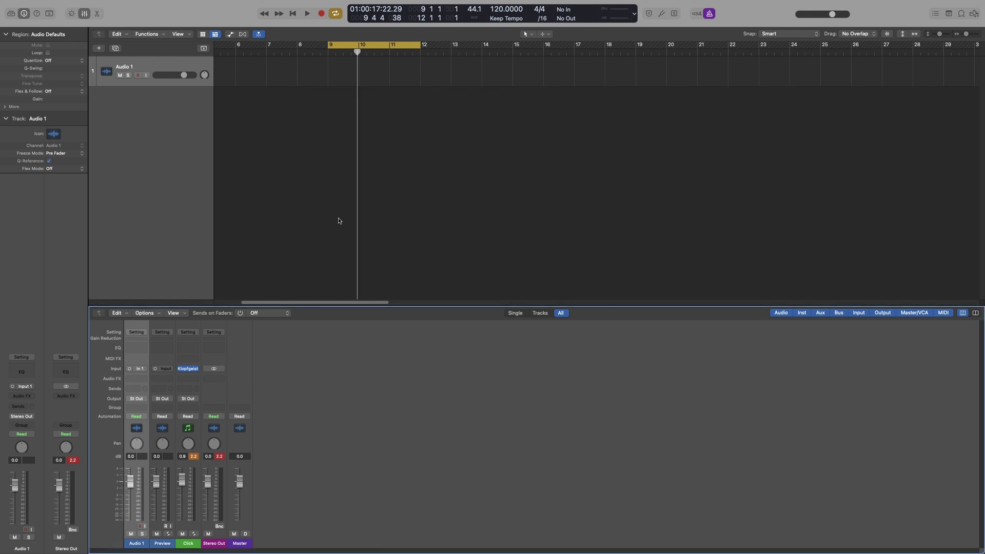
- Replace Klopfgeist on the Click strip with Drum Kit Designer (Stereo) and audition it during playback
left_click(194, 368)
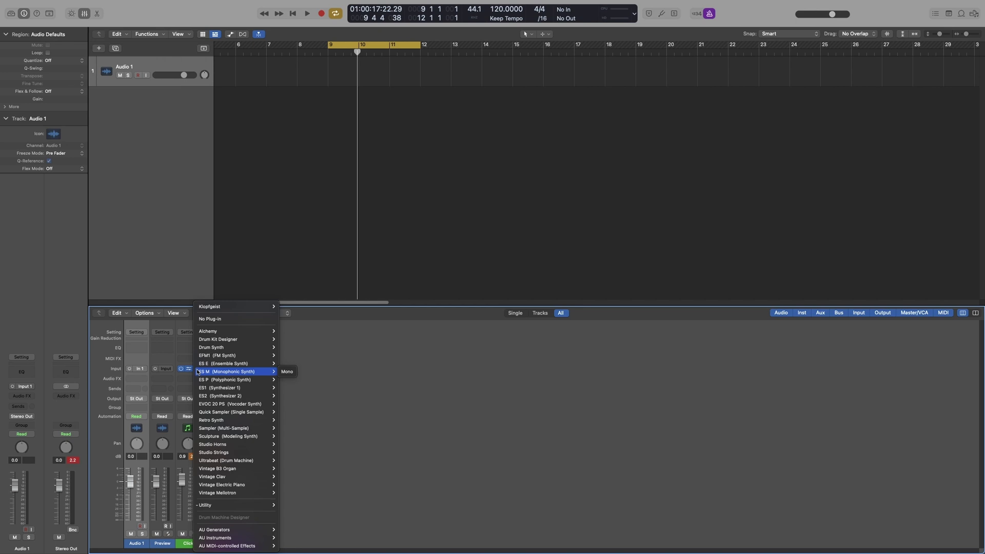
left_click(235, 341)
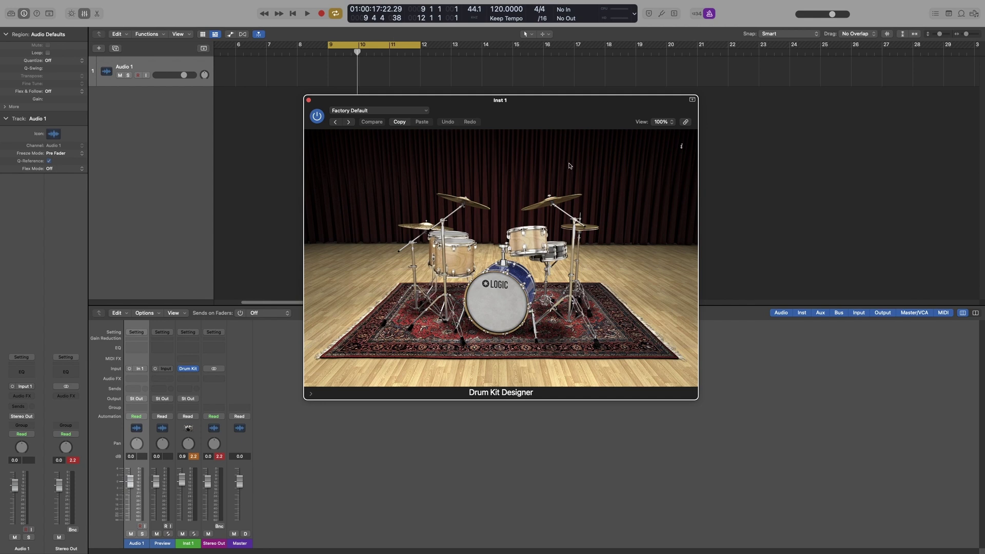
key("space")
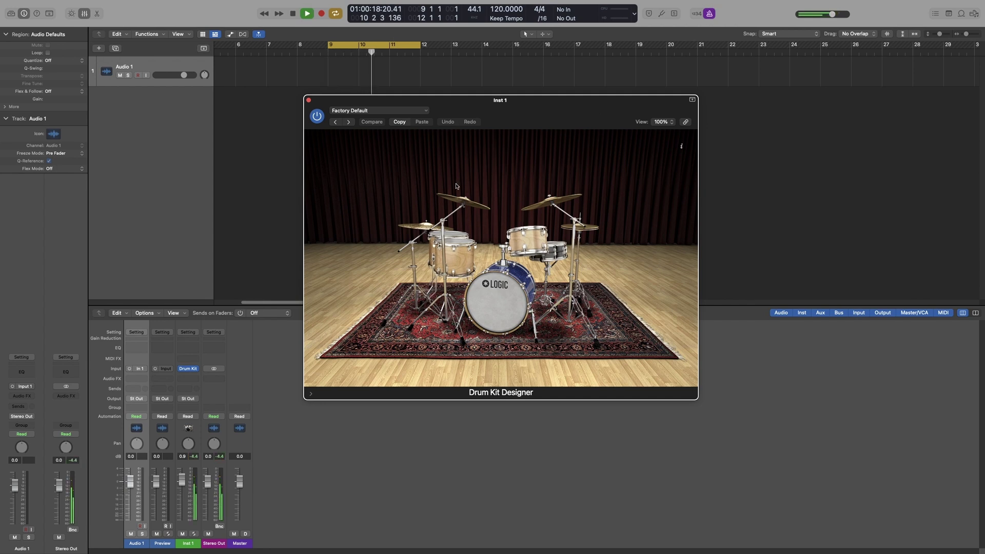
key("space")
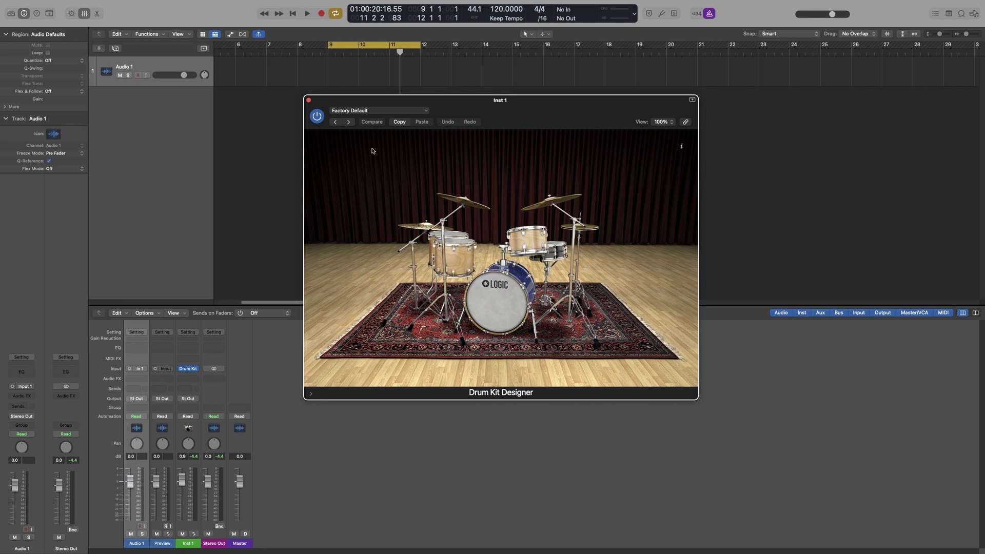
- Close Drum Kit Designer, reopen the project's metronome settings, and move that window right
left_click(309, 101)
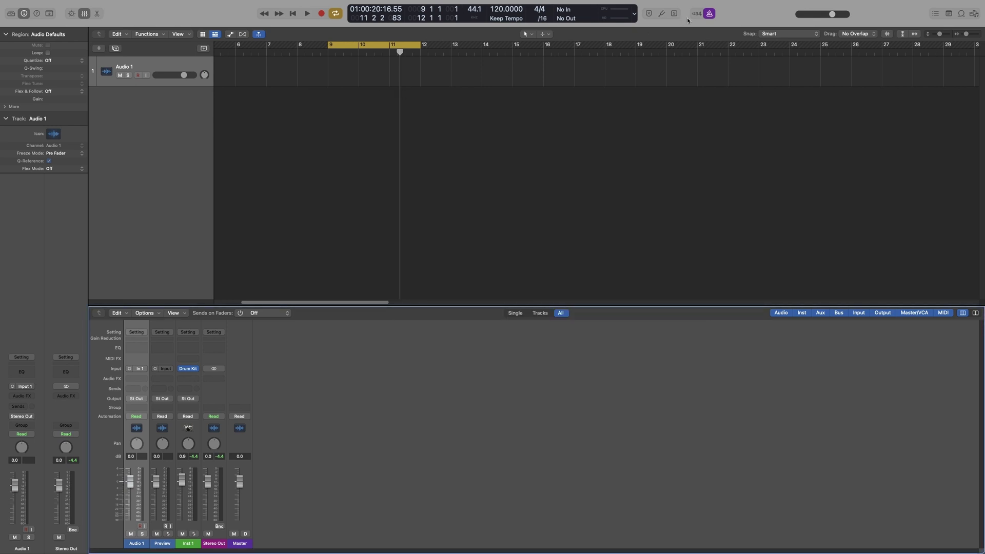
left_click(710, 14)
left_click(718, 66)
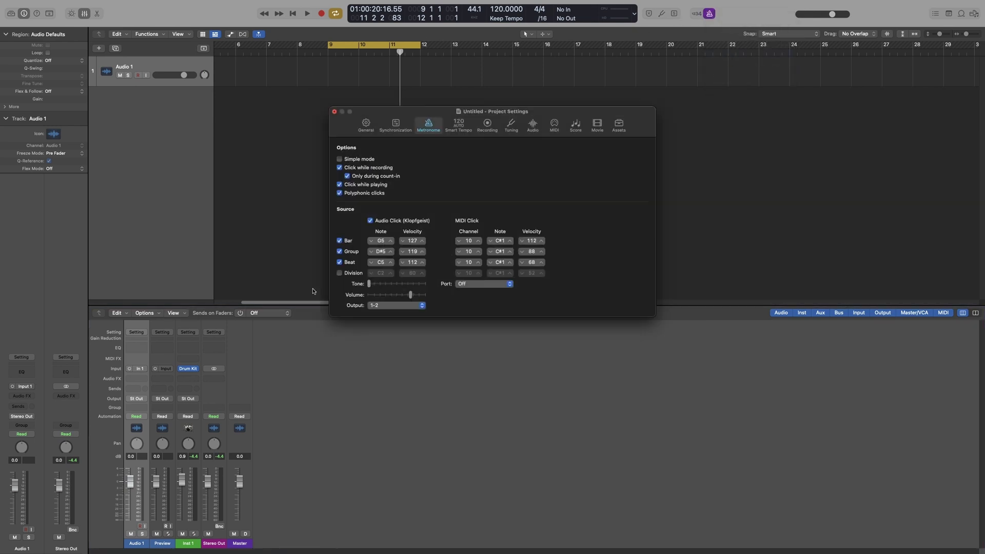
left_click_drag(453, 113, 520, 114)
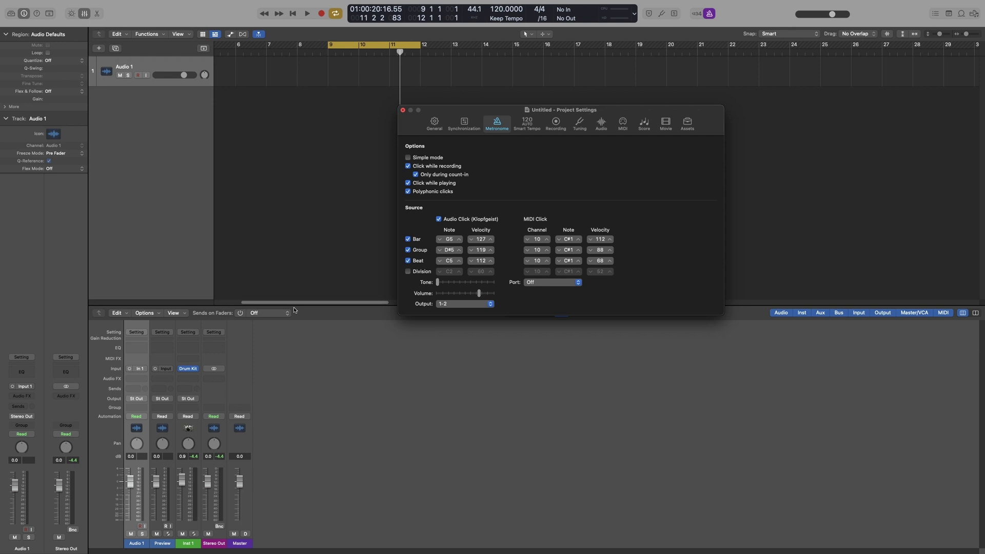
- Add a new software instrument track with Drum Kit Designer, then close its plug-in window
left_click(153, 142)
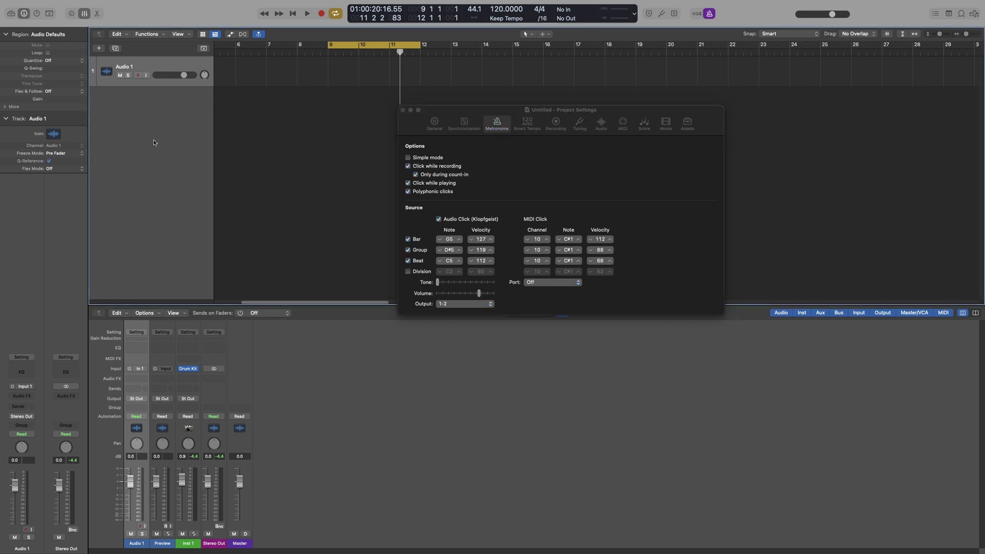
key("alt+super+s")
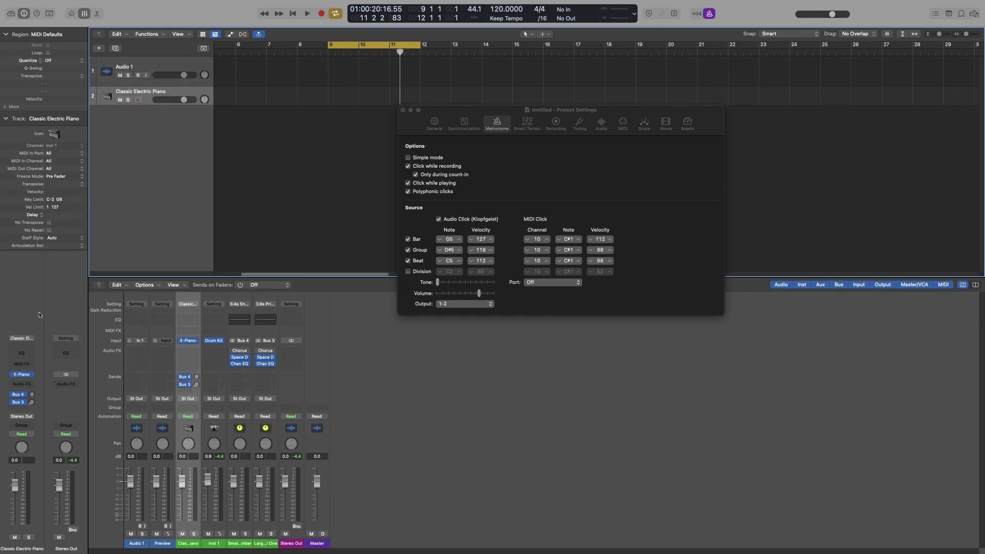
left_click(32, 374)
left_click(68, 319)
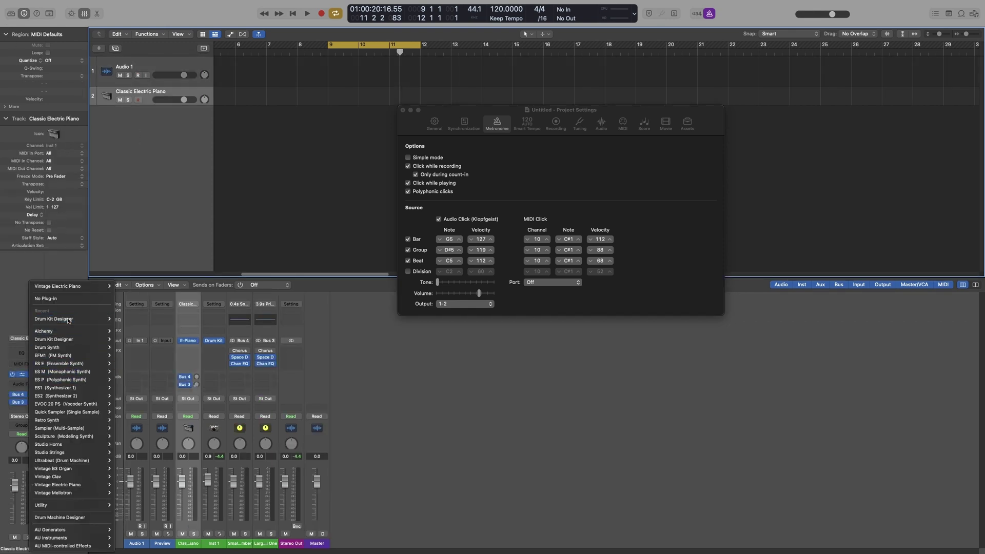
left_click_drag(475, 102, 592, 101)
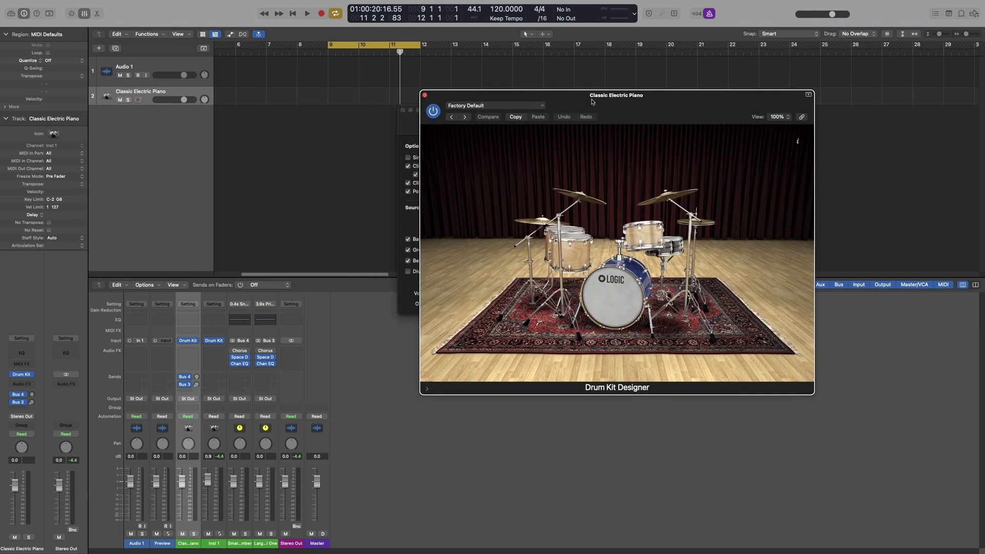
left_click(425, 95)
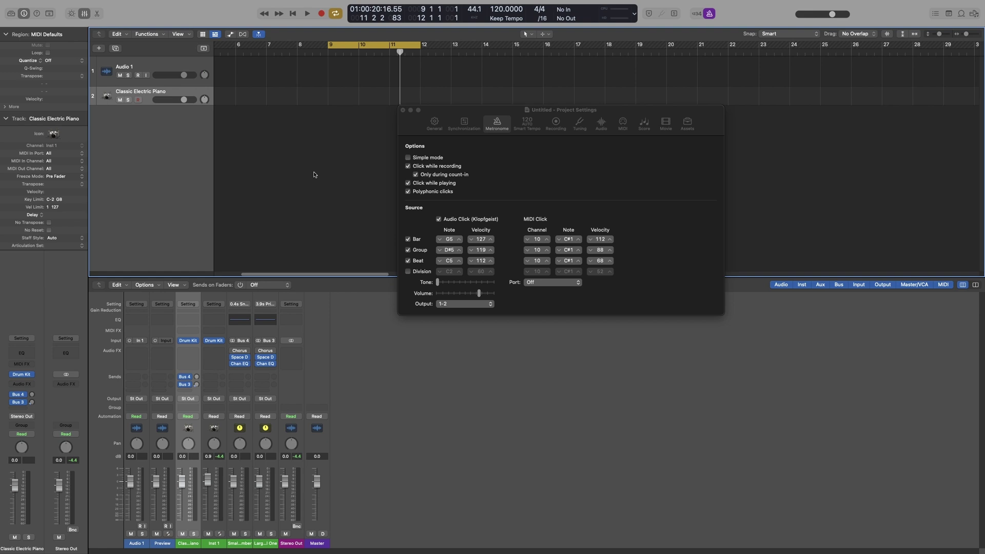
- Show the Piano Roll, scrolled to drum note names like Kick and Snare, beside the settings window
key("super+4")
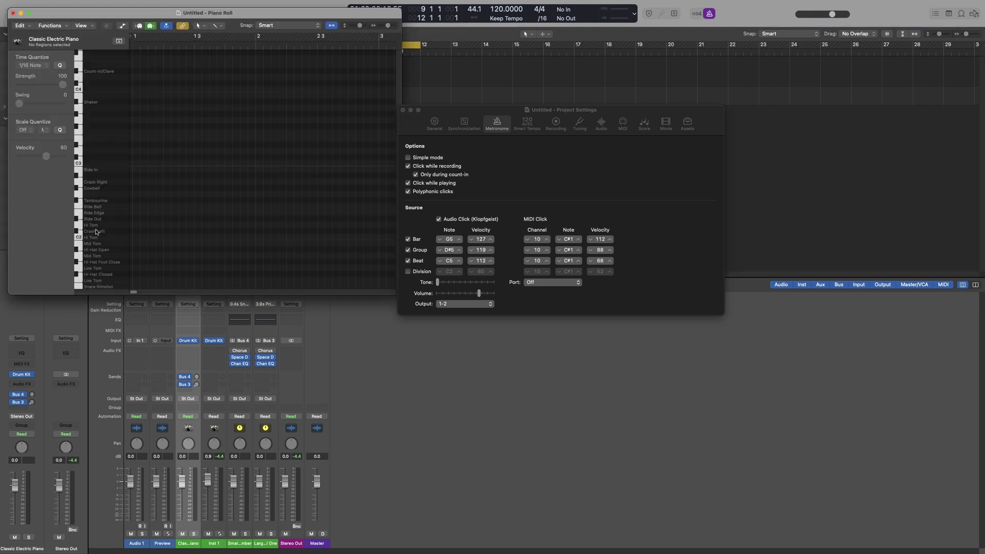
scroll(96, 231, "up", 5)
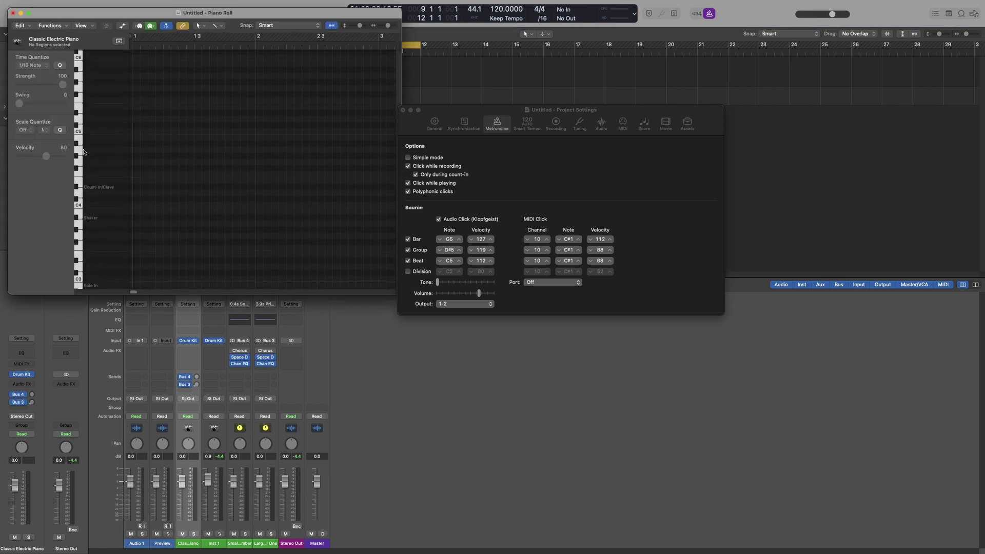
scroll(83, 124, "up", 1)
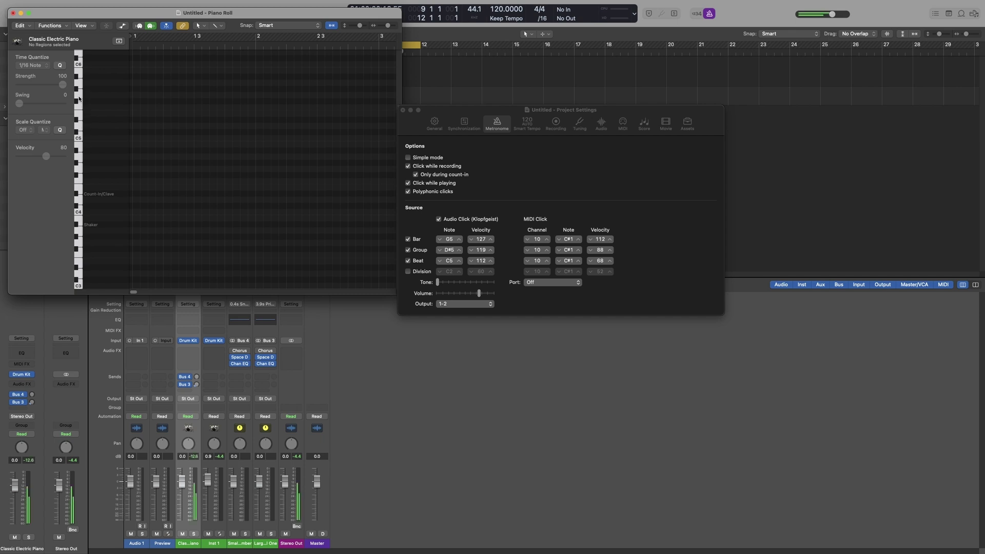
scroll(97, 226, "down", 6)
scroll(99, 237, "down", 3)
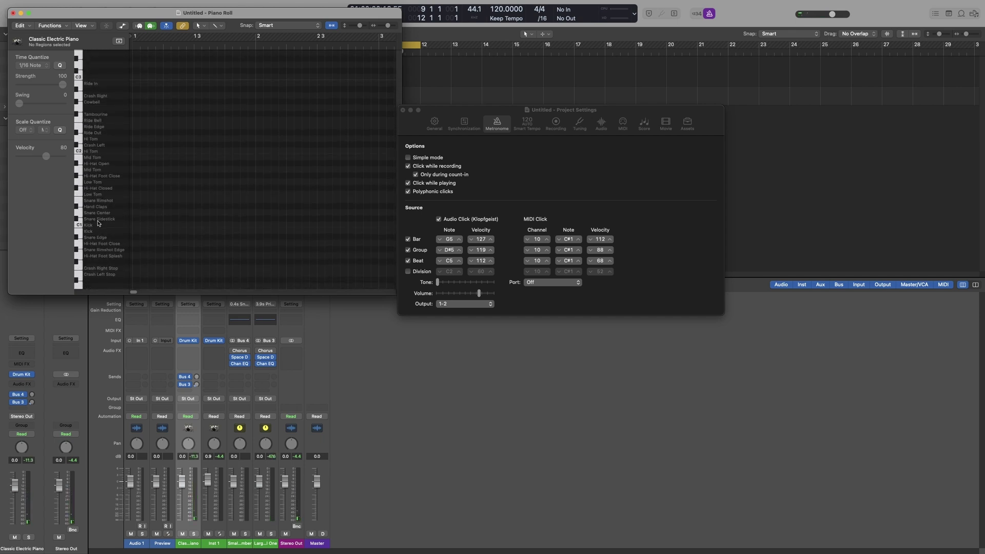
scroll(99, 226, "down", 1)
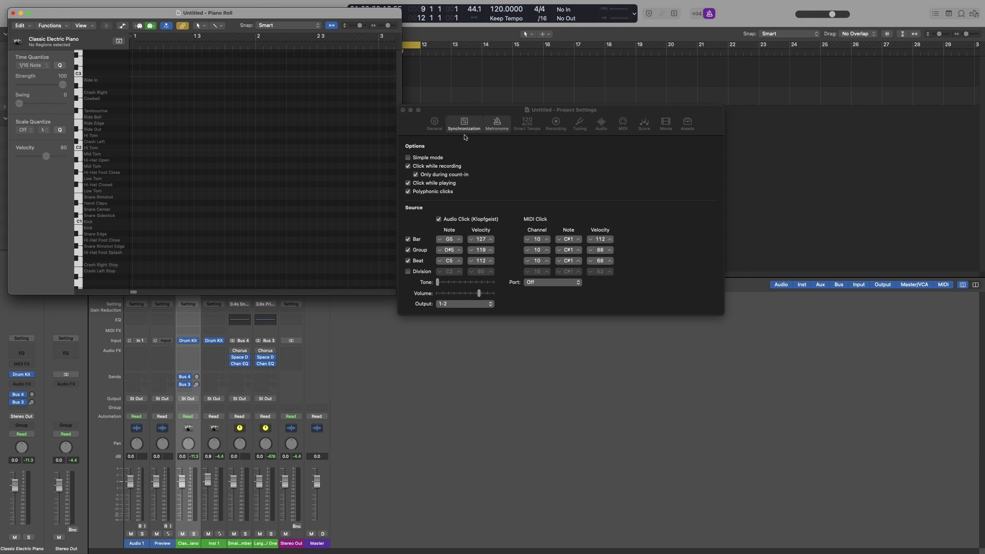
left_click_drag(511, 115, 525, 113)
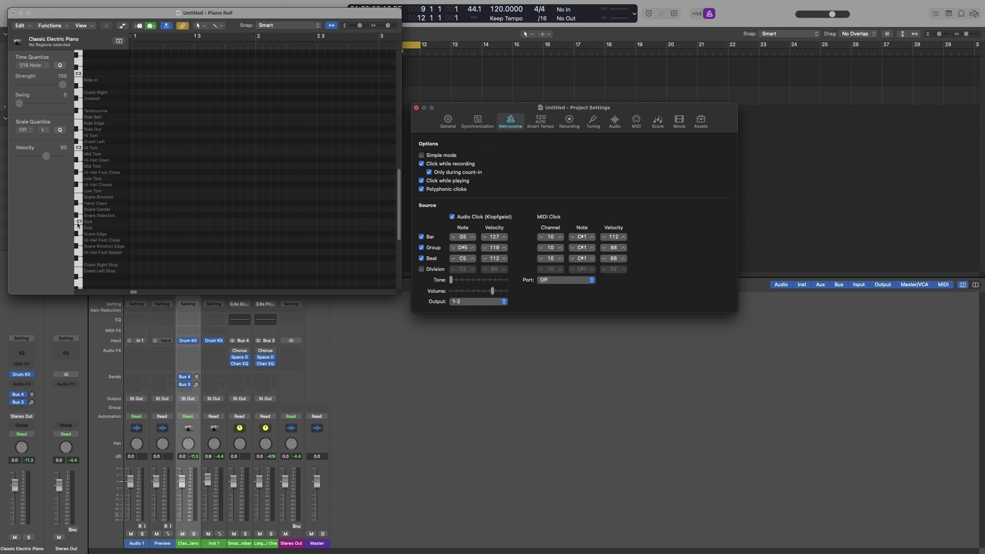
- Set the Bar click note to C1 and the Beat click note to E2, then one semitone lower
left_click(461, 235)
type("c1")
key("Return")
left_click(464, 258)
type("e2")
key("Return")
left_click(454, 261)
- While playing, step the Beat click note down to A1, then back up to D#2
key("space")
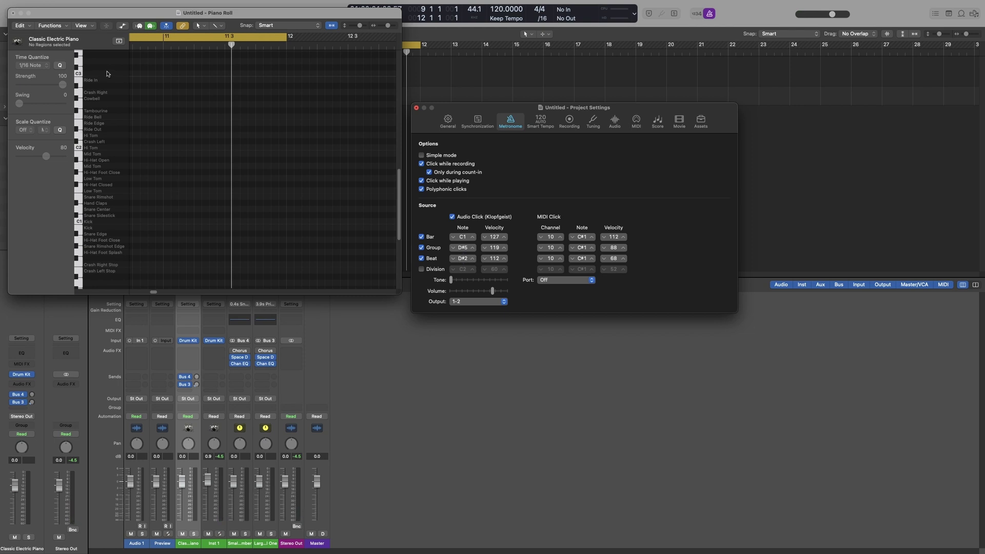
left_click(454, 259)
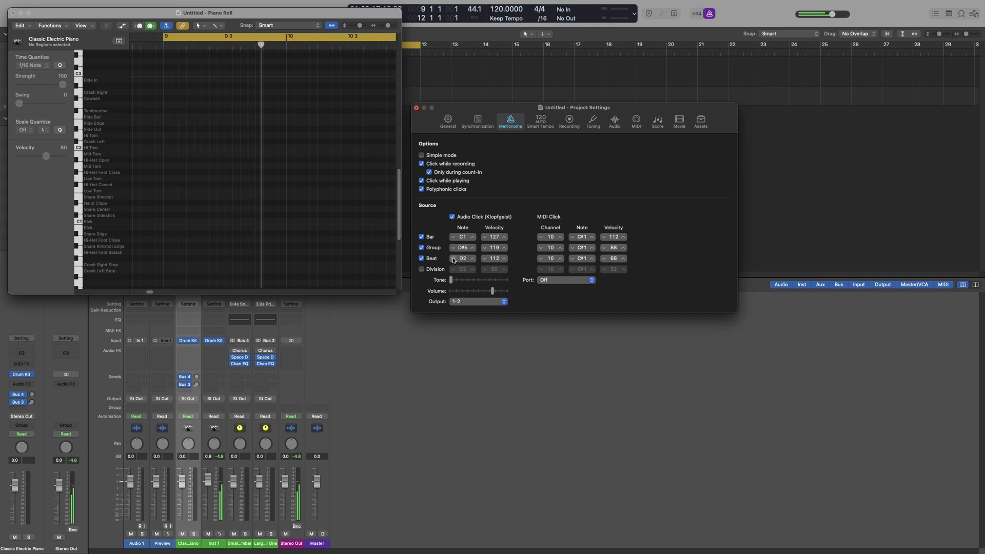
left_click(453, 258)
left_click(454, 259)
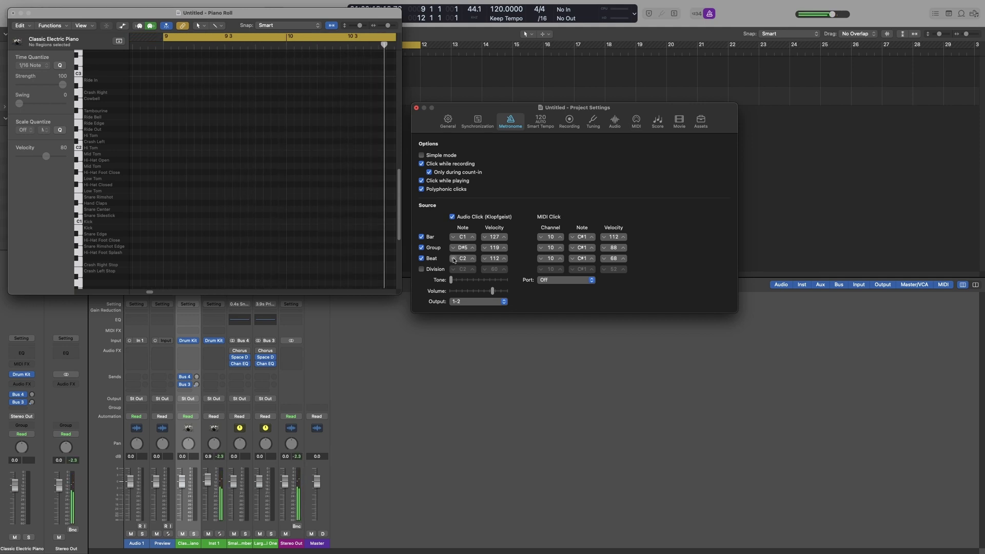
left_click(453, 259)
left_click(453, 258)
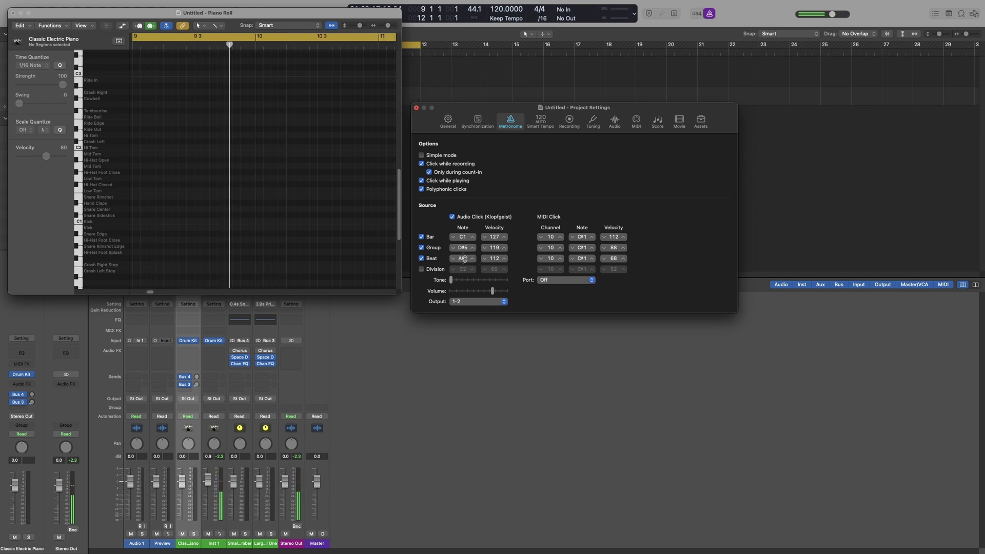
left_click(453, 259)
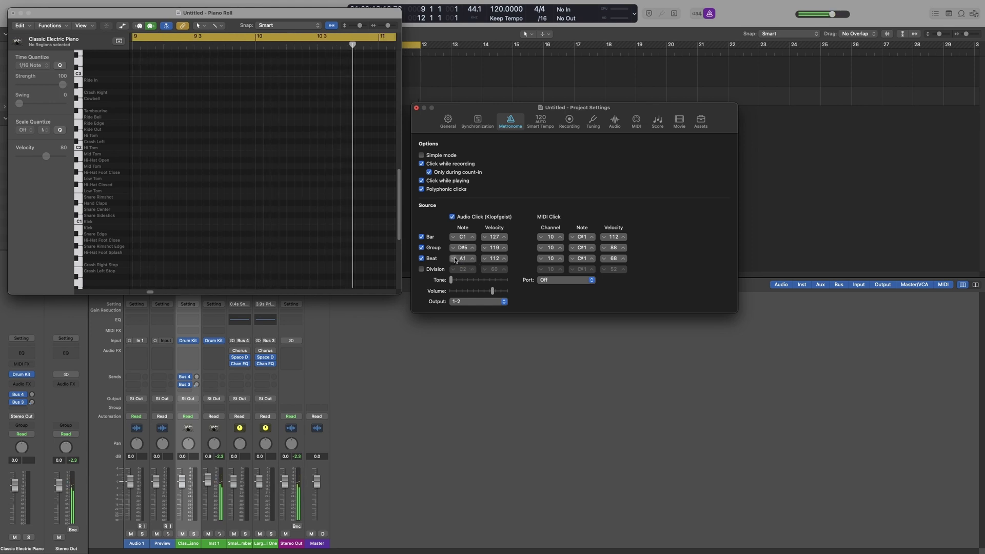
left_click(472, 259)
left_click(472, 259)
left_click(472, 259)
left_click(472, 258)
left_click(472, 258)
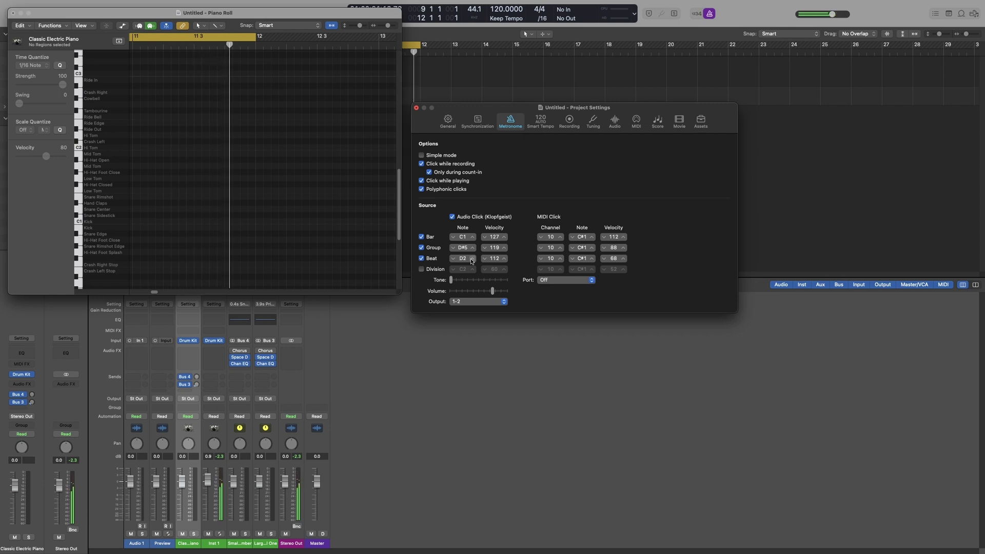
left_click(472, 259)
left_click(472, 259)
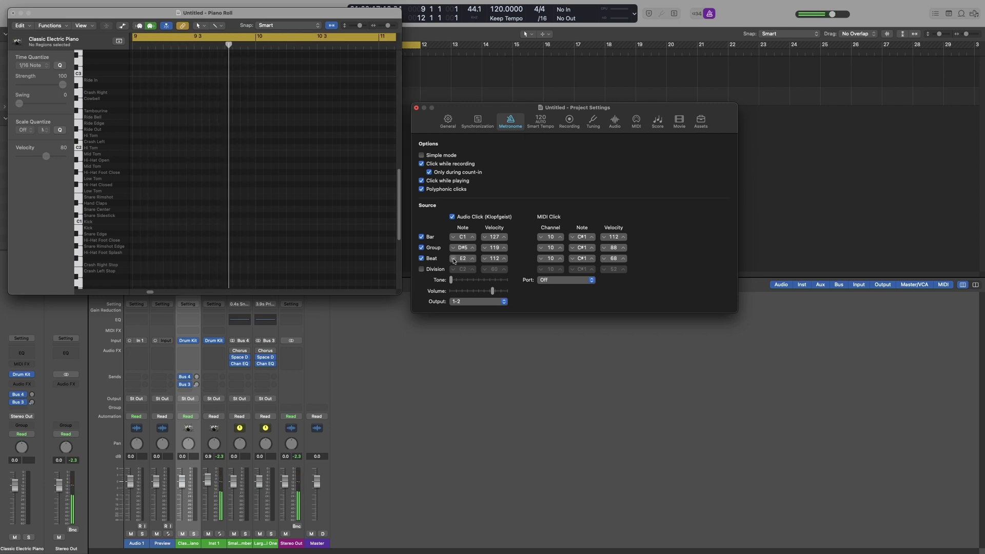
left_click(454, 259)
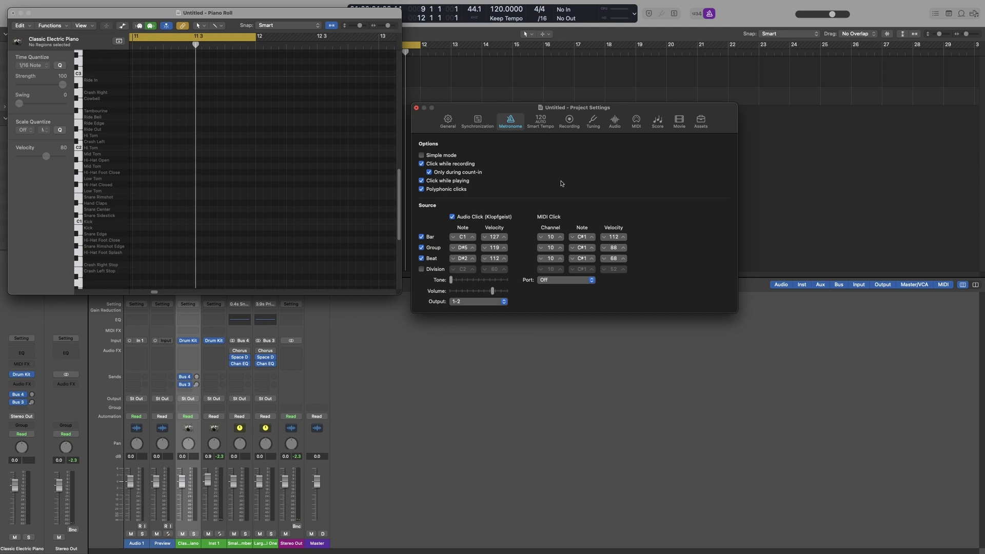
- Raise the Group click note two steps and the Beat note once, then close Project Settings
left_click(472, 248)
left_click(472, 237)
left_click(473, 258)
left_click(473, 258)
left_click(416, 108)
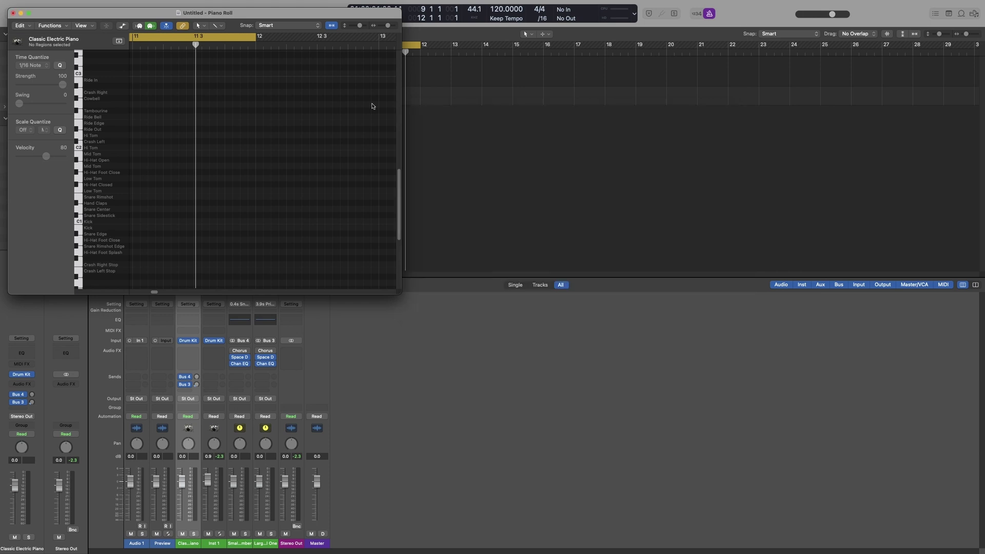
- Close the Piano Roll window, then open the Logic Pro menu and dismiss it without choosing anything
left_click(13, 13)
left_click(32, 4)
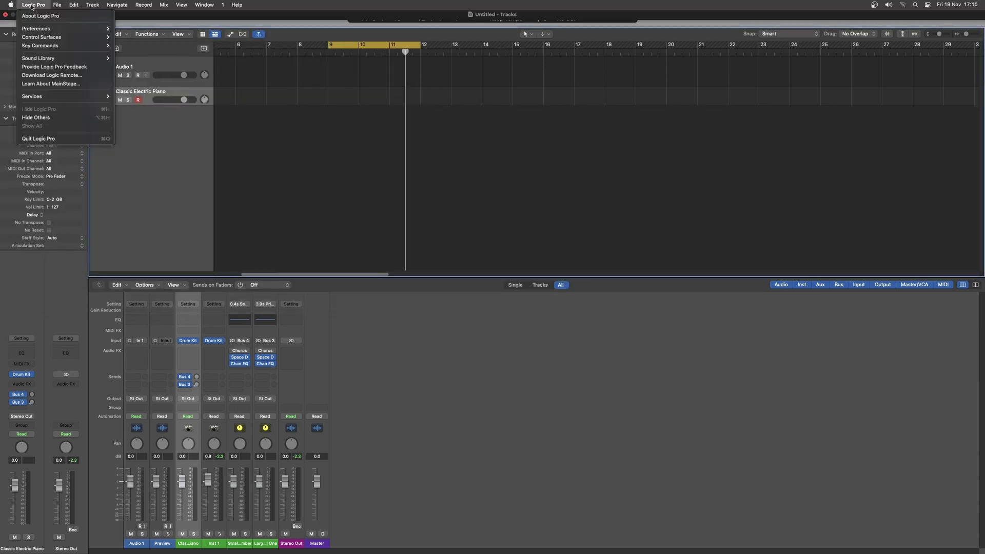
mouse_move(60, 31)
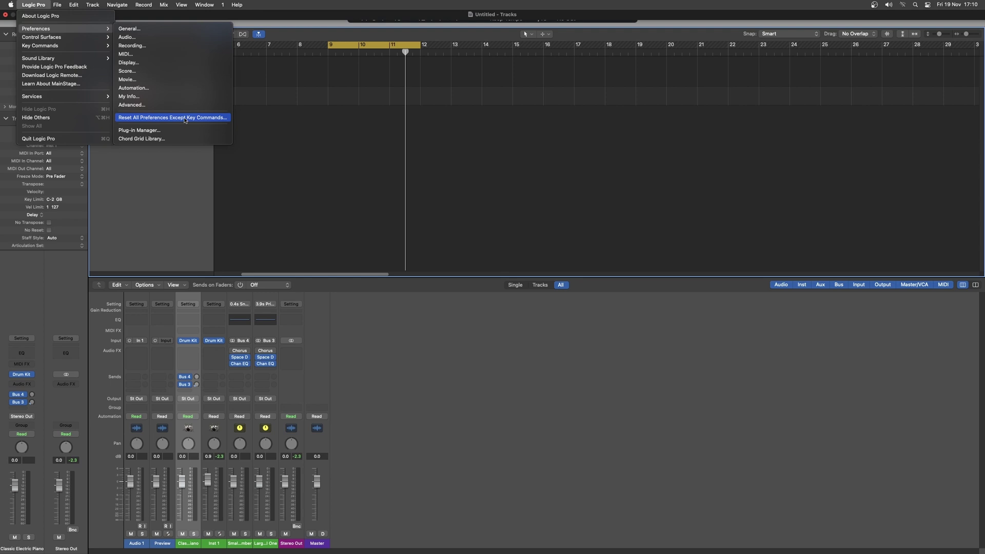
left_click(404, 152)
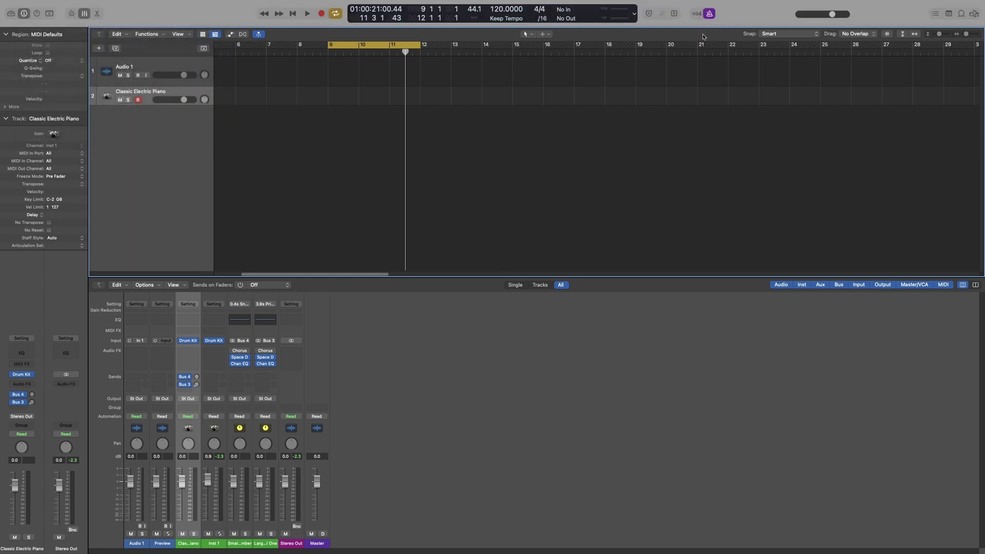
- Switch off the metronome and Cycle, and enable a 2-bar count-in
left_click(709, 13)
left_click(336, 13)
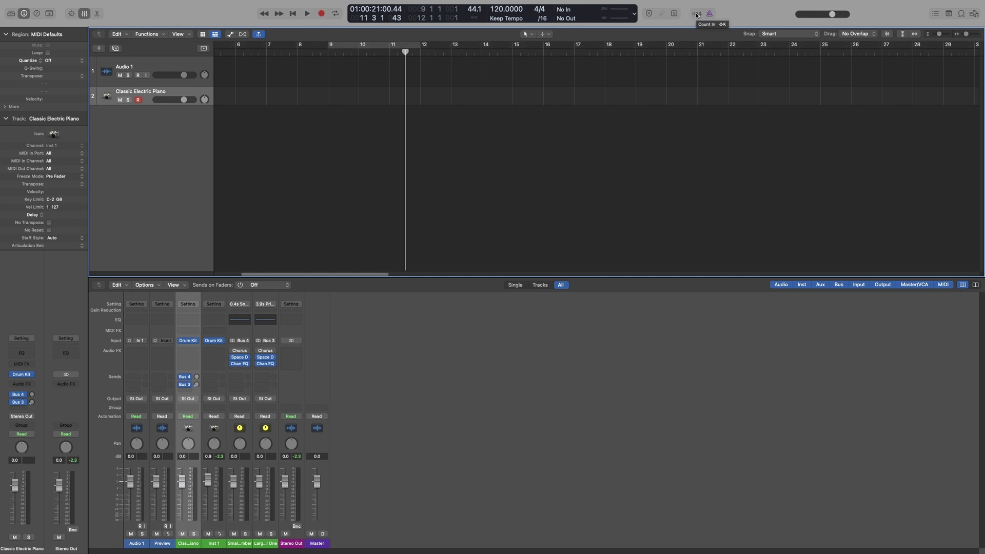
left_click(697, 15)
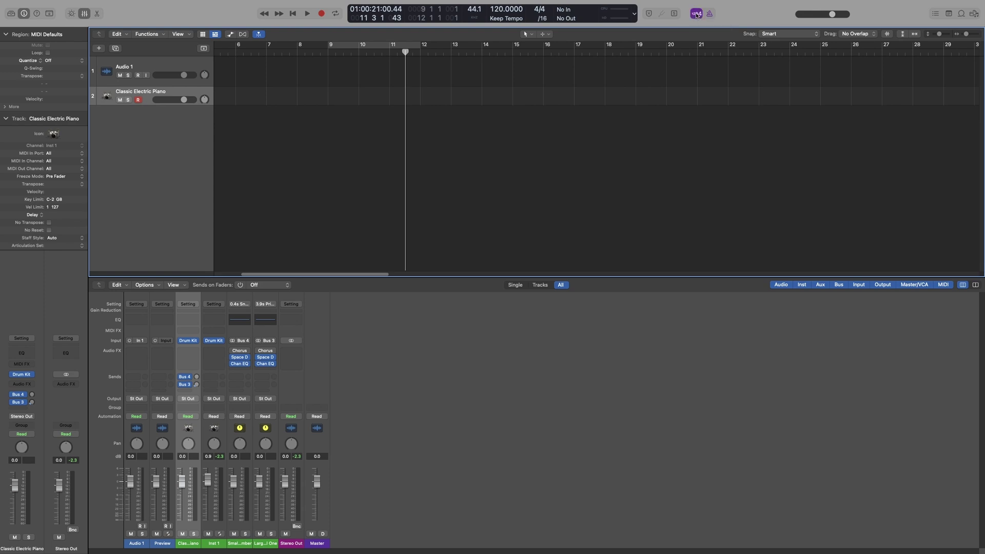
left_click(482, 51)
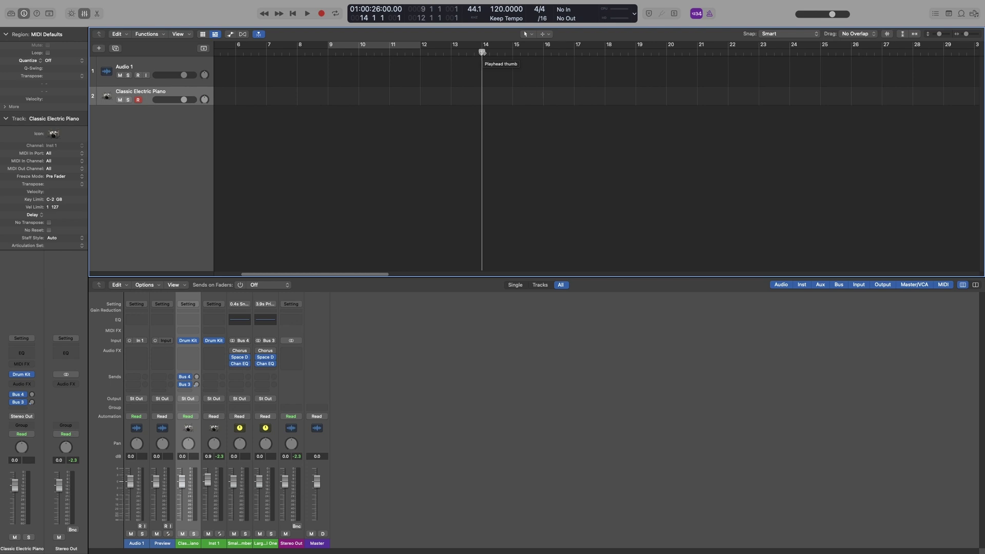
right_click(696, 15)
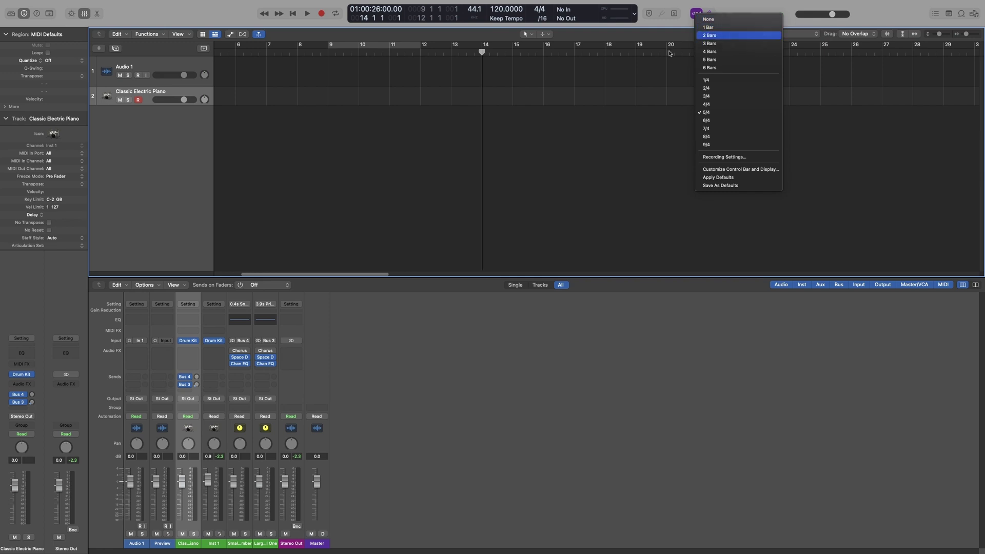
left_click(718, 37)
left_click(421, 52)
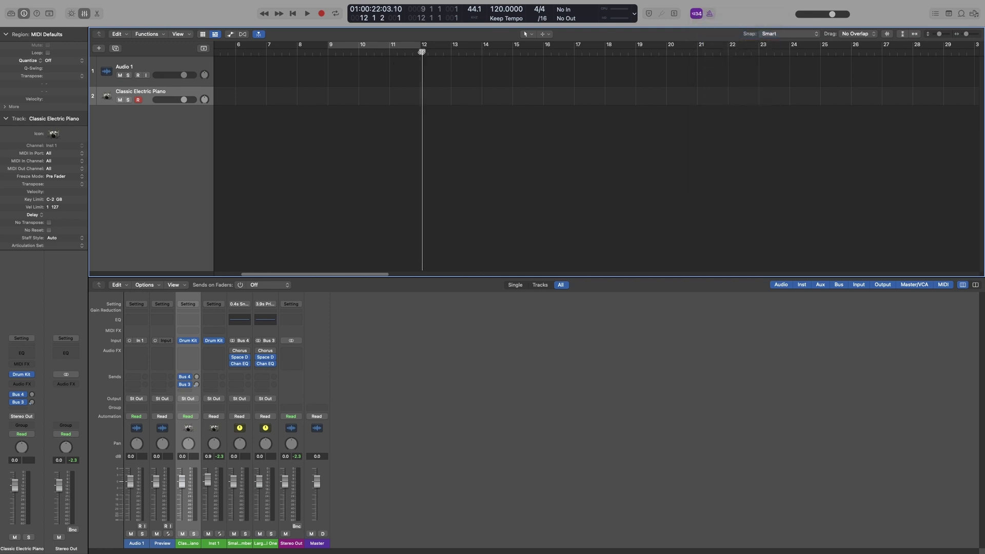
left_click(482, 51)
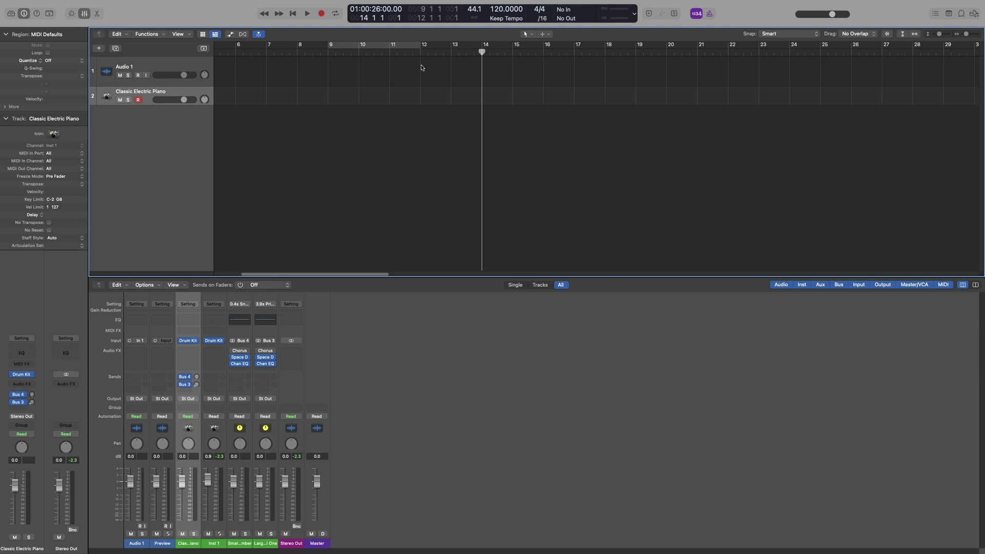
- Turn the metronome back on and make a test recording with the count-in
right_click(698, 16)
left_click(713, 27)
left_click(712, 18)
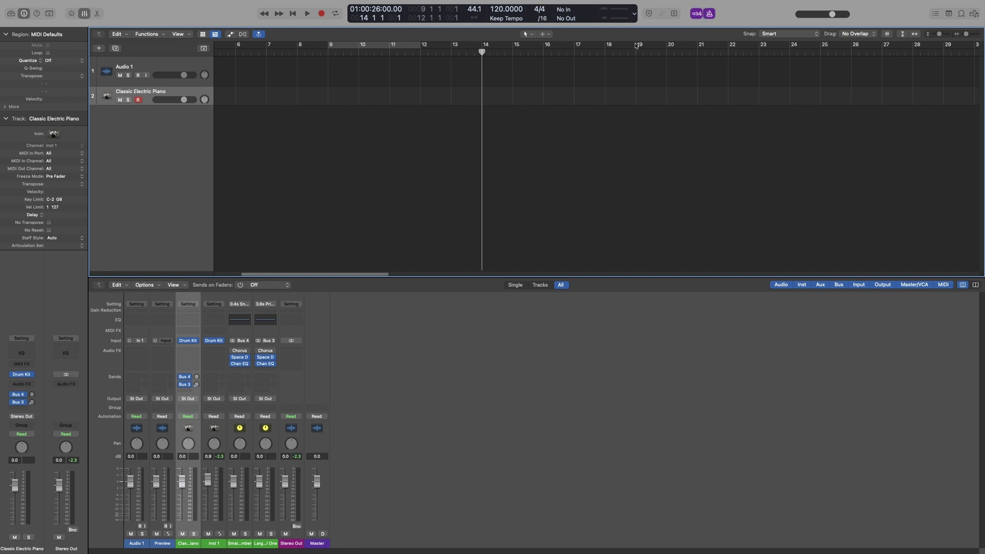
left_click(322, 14)
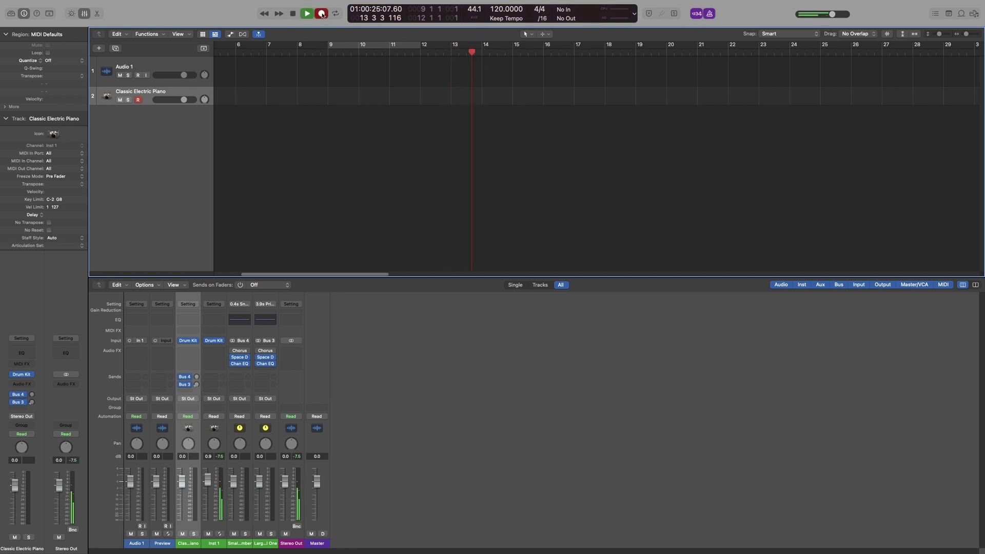
left_click(292, 14)
- Set the click to sound only during count-in, test-record from bar 14, then switch the metronome off
right_click(708, 16)
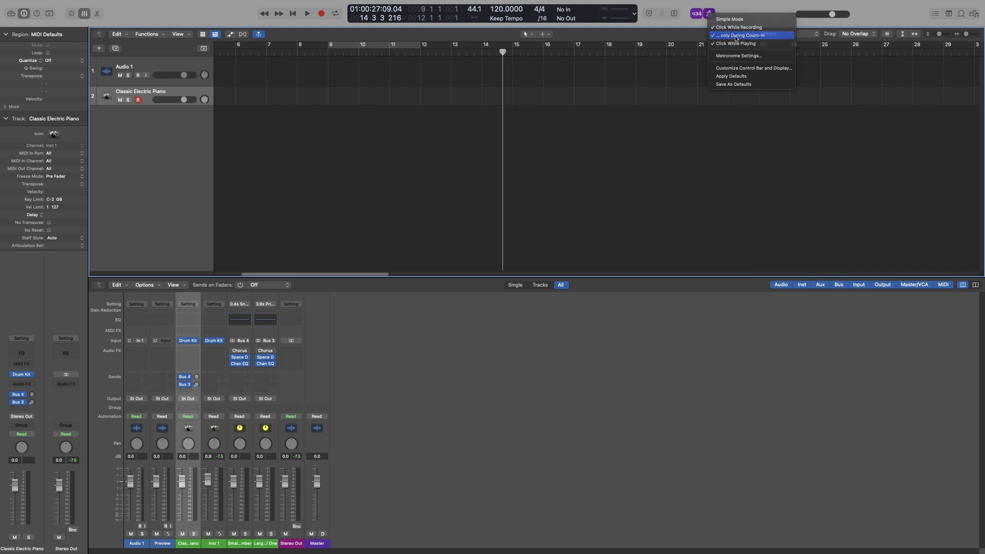
left_click(736, 36)
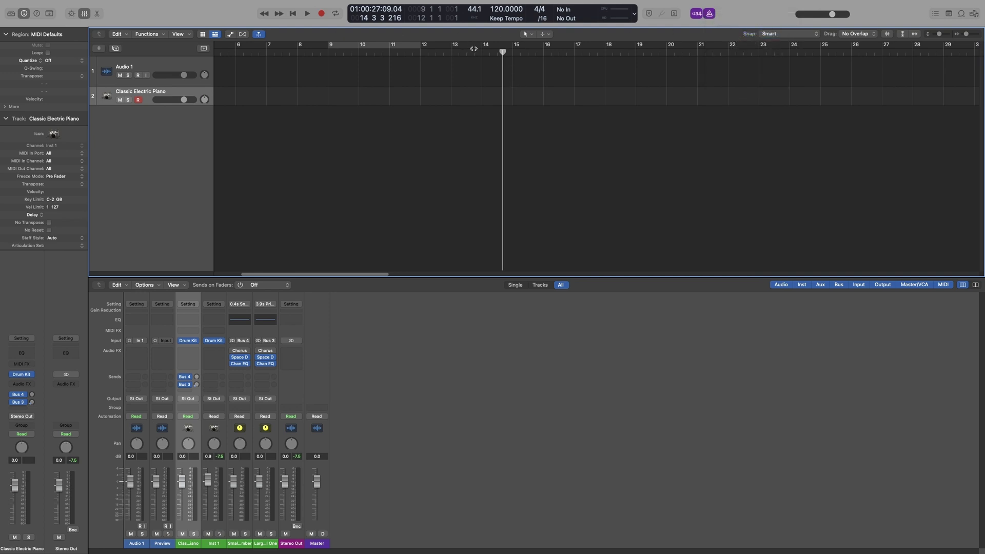
left_click(481, 50)
key("r")
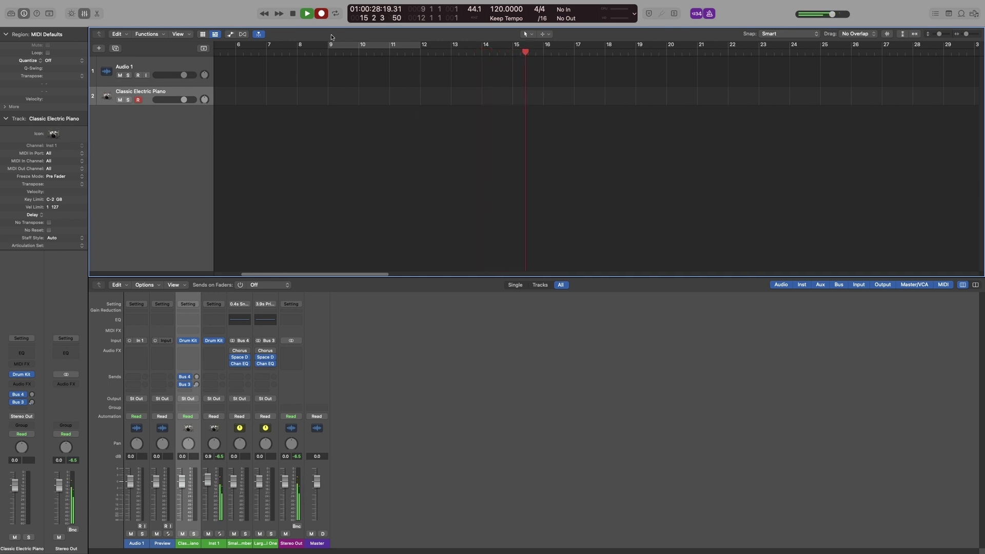
double_click(292, 14)
left_click(710, 13)
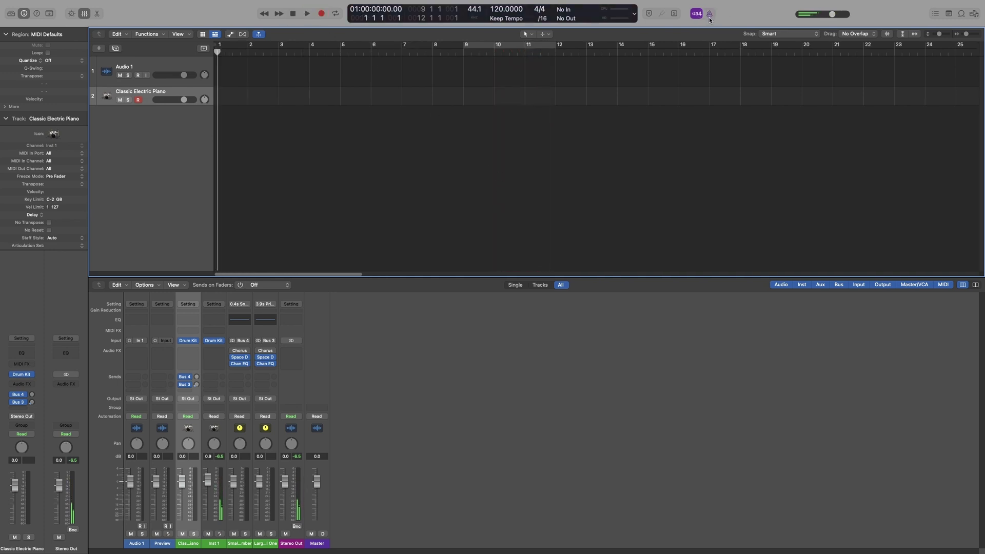